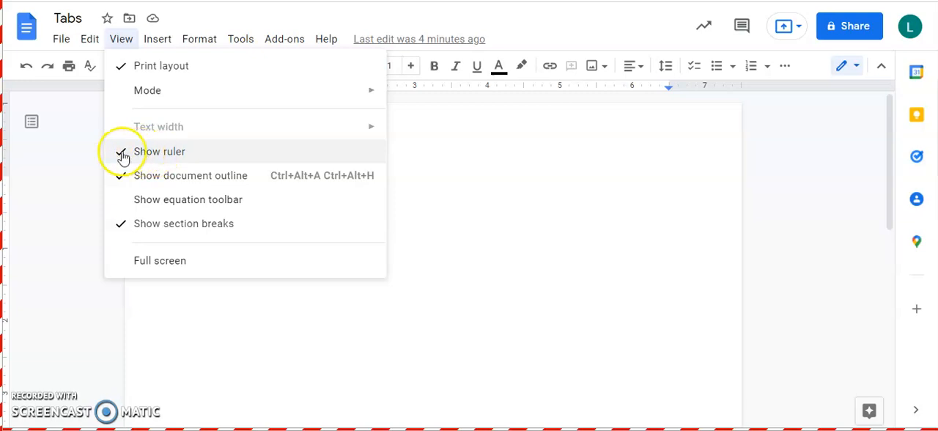
- Hide the document's ruler and show it again
{"action": "left_click", "coordinate": [176, 151]}
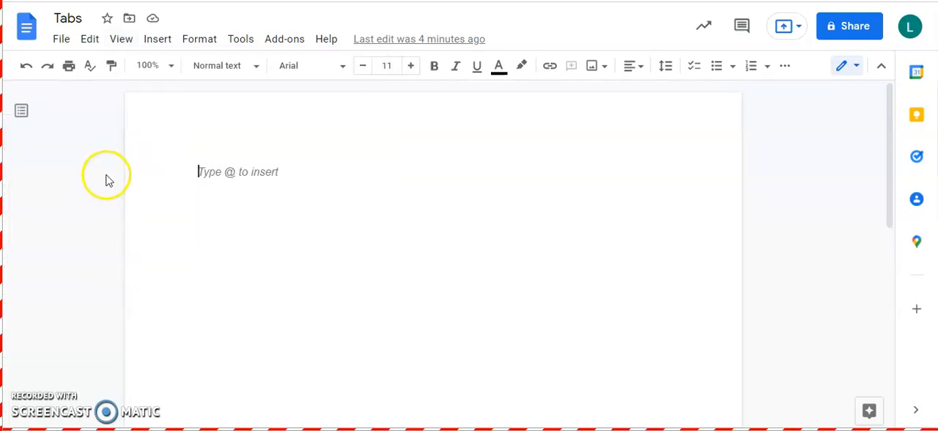
{"action": "left_click", "coordinate": [117, 41]}
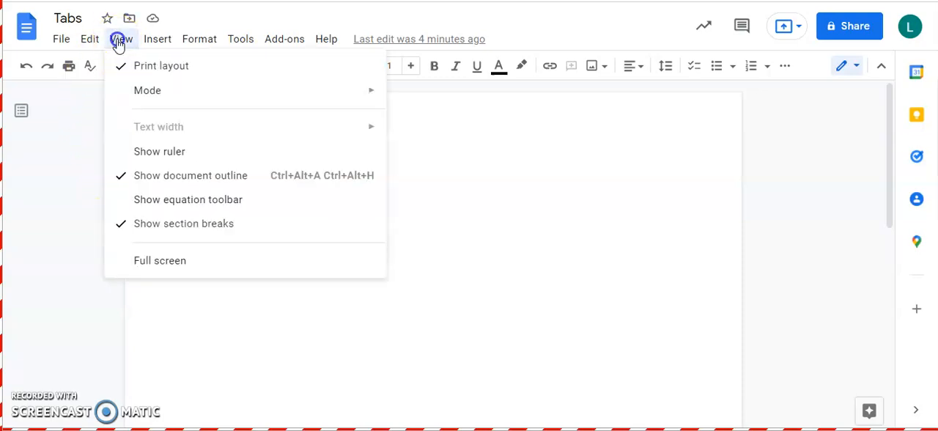
{"action": "left_click", "coordinate": [143, 154]}
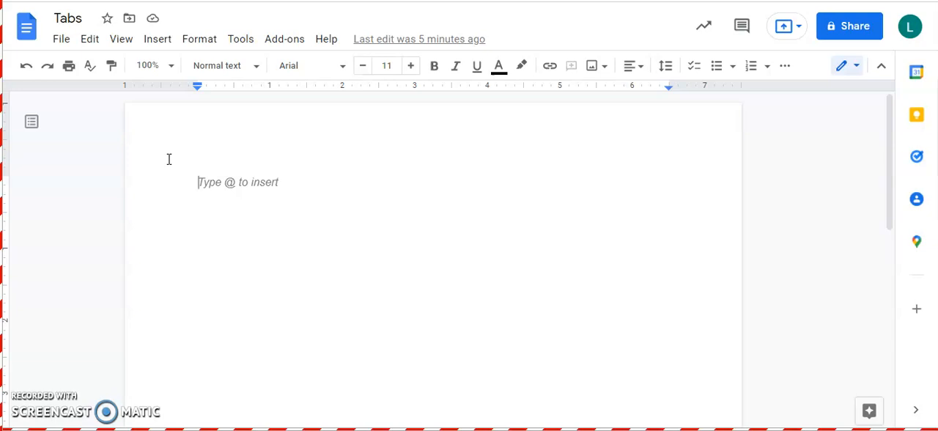
- Enter the title "Pennsylvania Post-Secondary Trade Schools" on the first line and start a new line below it
{"action": "type", "text": "Penn"}
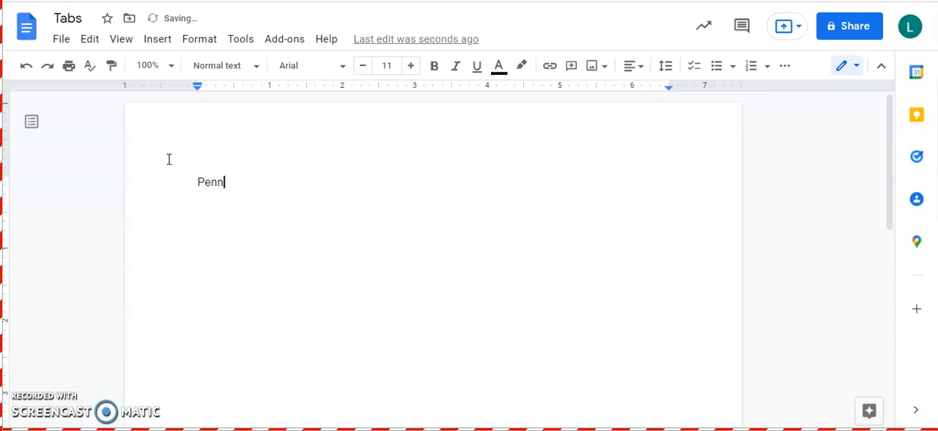
{"action": "type", "text": "sylvania Post-SEconday"}
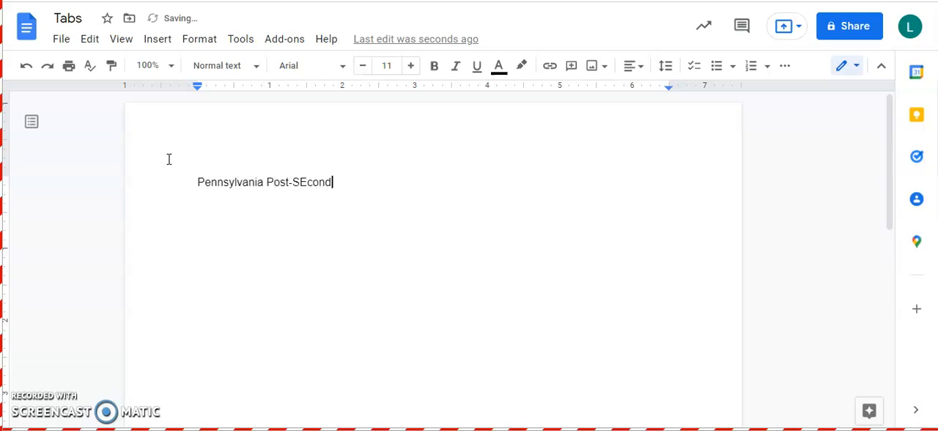
{"action": "key", "text": "BackSpace"}
{"action": "key", "text": "BackSpace"}
{"action": "key", "text": "BackSpace"}
{"action": "key", "text": "BackSpace"}
{"action": "key", "text": "BackSpace"}
{"action": "key", "text": "BackSpace"}
{"action": "type", "text": "econdary Trade Schools"}
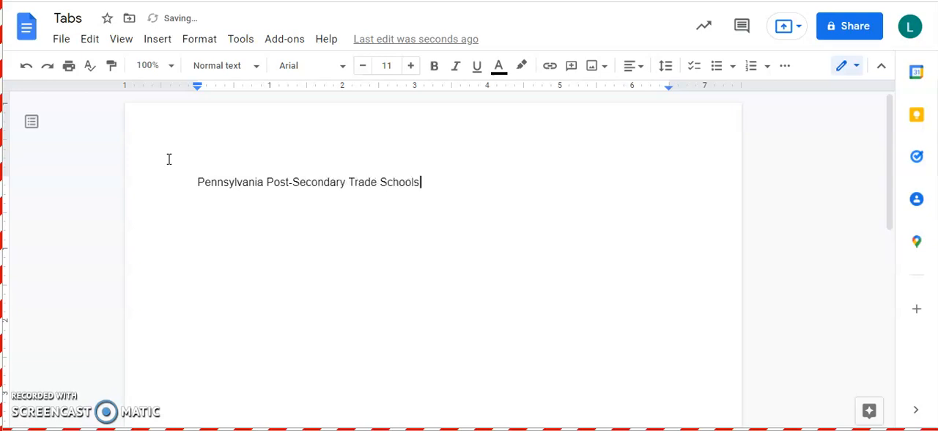
{"action": "key", "text": "Return"}
- Enter the first column heading "School Name" on the line below the title
{"action": "left_click", "coordinate": [198, 197]}
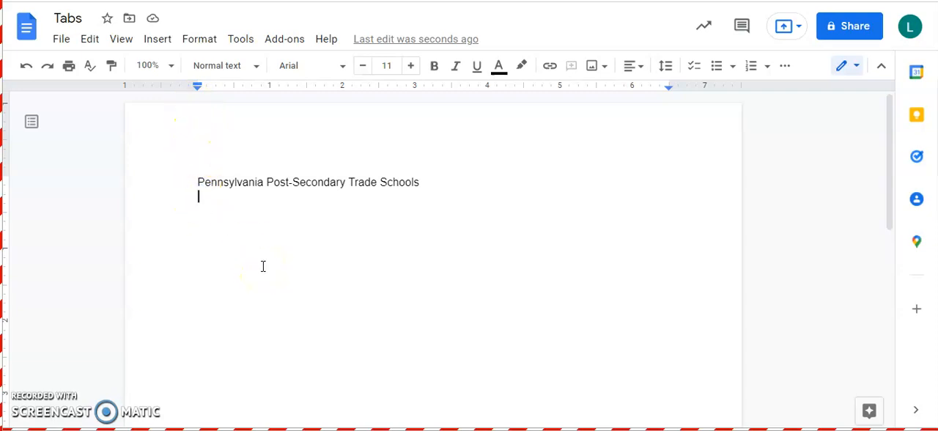
{"action": "type", "text": "School Naem"}
{"action": "key", "text": "BackSpace"}
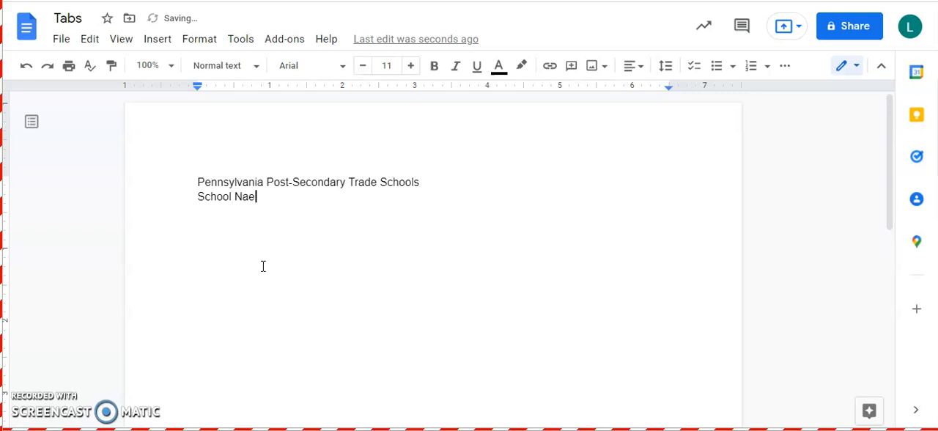
{"action": "type", "text": "m"}
{"action": "key", "text": "BackSpace"}
{"action": "key", "text": "BackSpace"}
{"action": "type", "text": "m"}
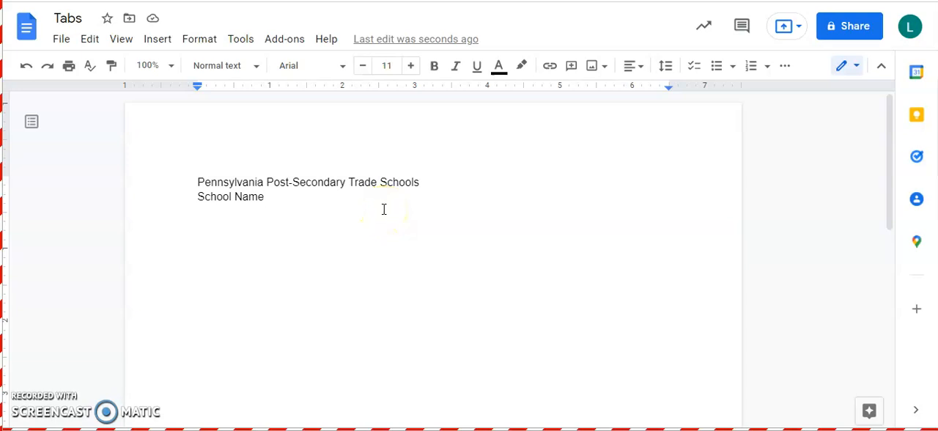
- Add a center tab stop at 3 inches to the heading line and enter the heading "City" at it
{"action": "left_click", "coordinate": [415, 86]}
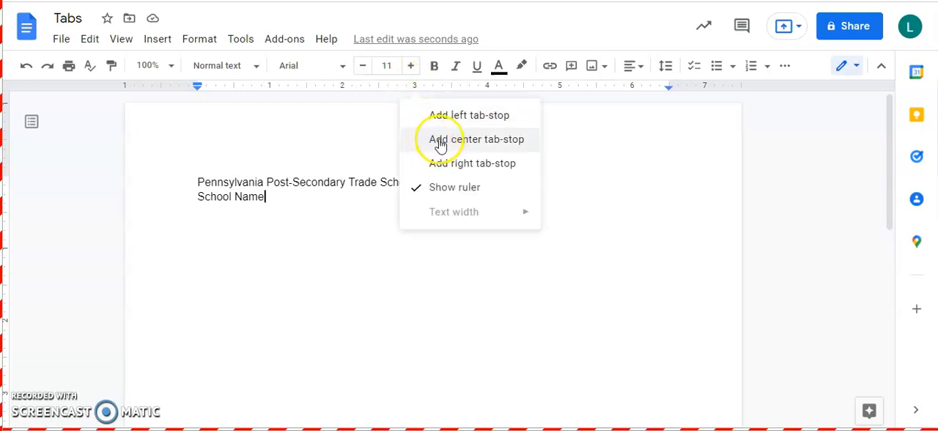
{"action": "left_click", "coordinate": [464, 141]}
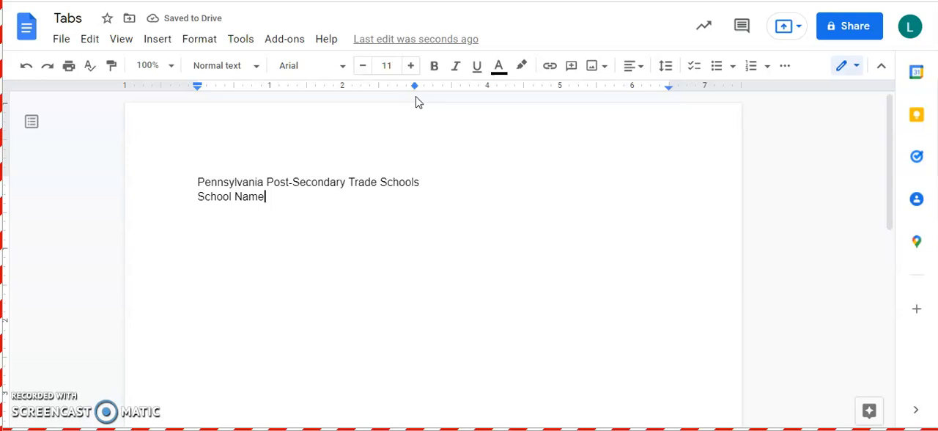
{"action": "key", "text": "Tab"}
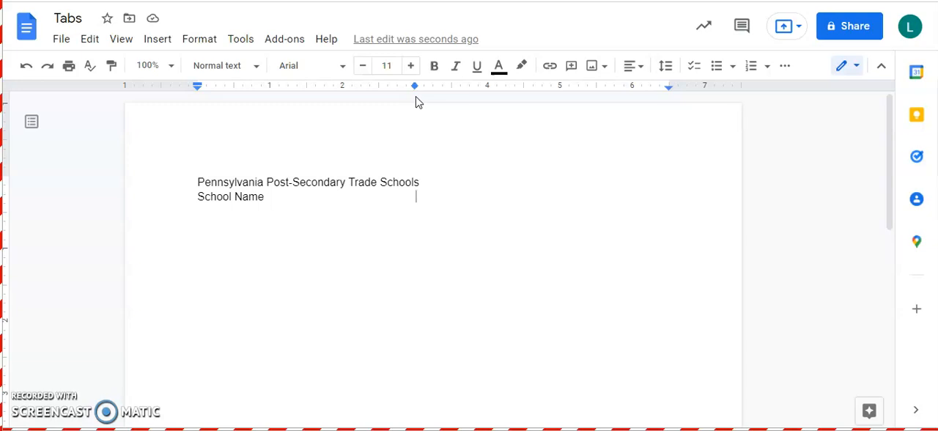
{"action": "type", "text": "City"}
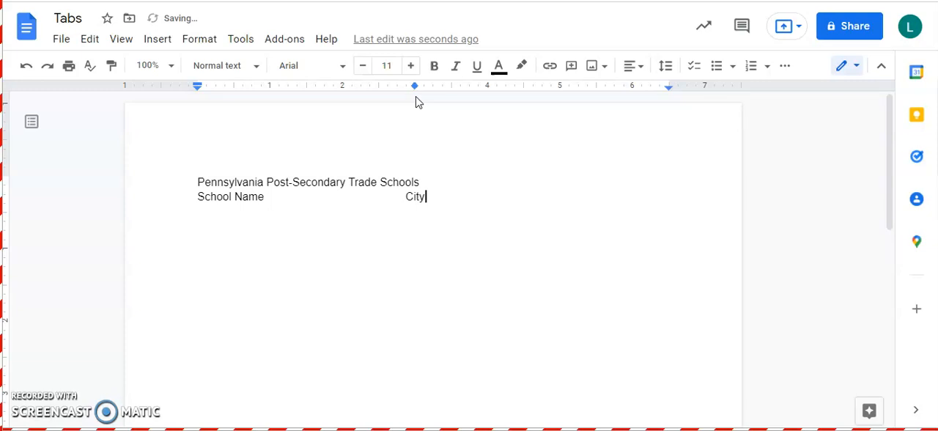
- Add a left tab stop at 5.5 inches, enter the heading "Type" at it and start a new line
{"action": "scroll", "coordinate": [415, 126], "scroll_direction": "down", "scroll_amount": 2}
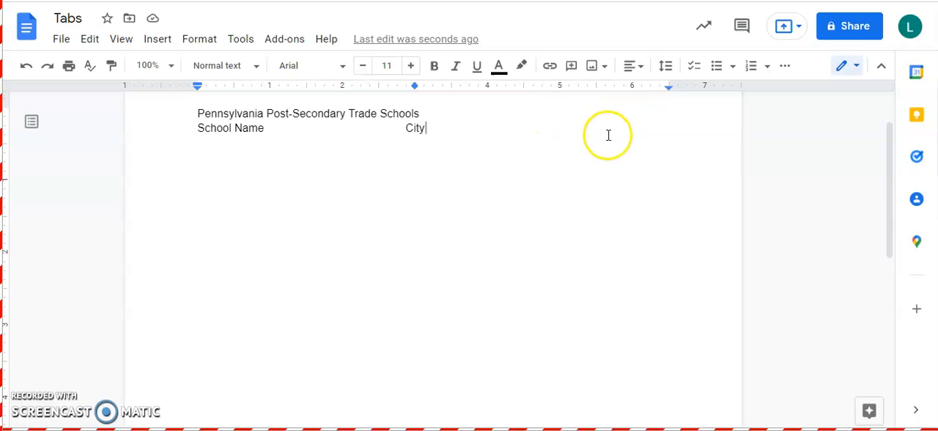
{"action": "left_click", "coordinate": [597, 91]}
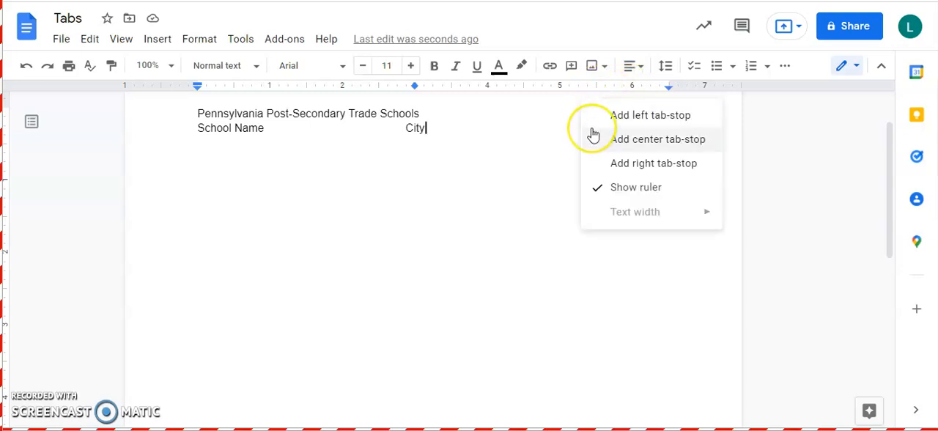
{"action": "left_click", "coordinate": [602, 116]}
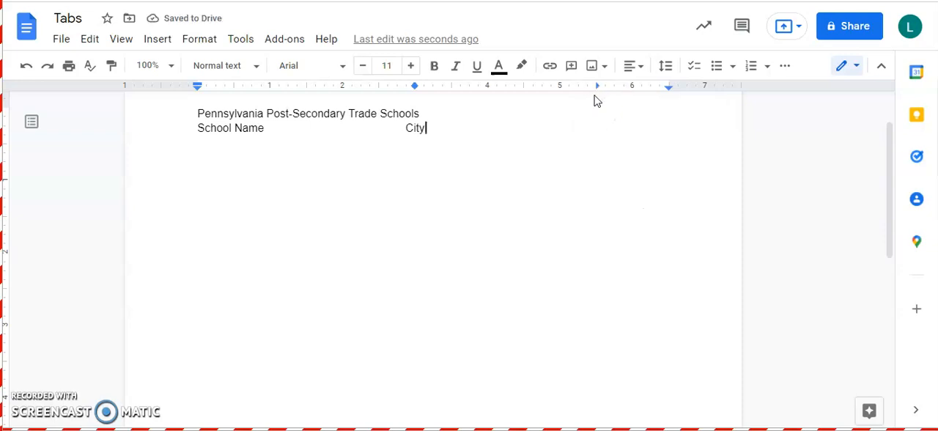
{"action": "key", "text": "Tab"}
{"action": "type", "text": "Typ"}
{"action": "key", "text": "Return"}
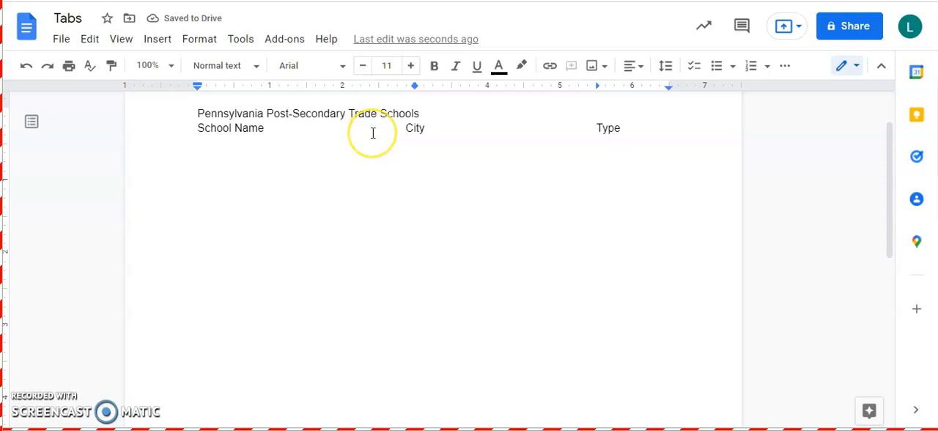
- Enter "Rosedale Technical College" under School Name and "Pittsburgh" at the City tab stop
{"action": "type", "text": "Rosedale"}
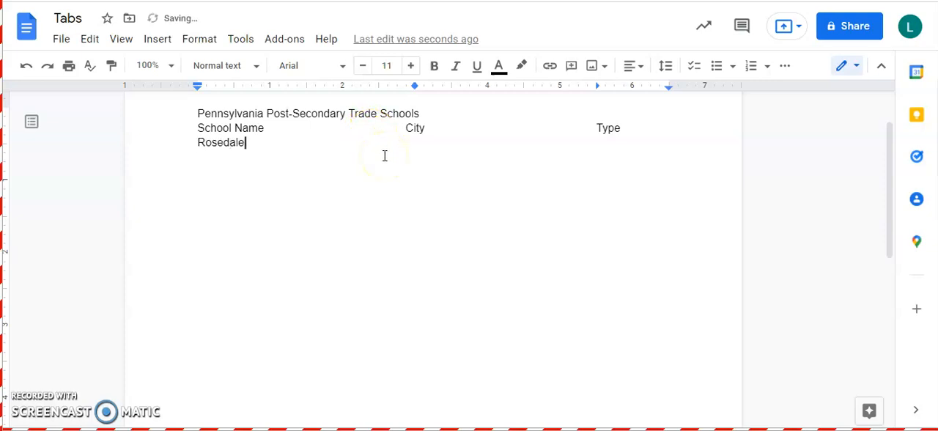
{"action": "type", "text": " Technical College"}
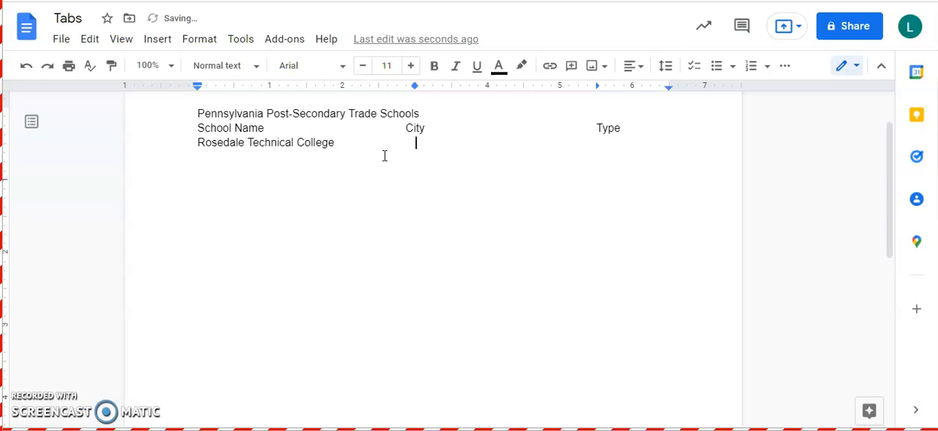
{"action": "key", "text": "Tab"}
{"action": "type", "text": "Pittsubrgh"}
{"action": "key", "text": "BackSpace"}
{"action": "key", "text": "BackSpace"}
{"action": "key", "text": "BackSpace"}
{"action": "key", "text": "BackSpace"}
{"action": "key", "text": "BackSpace"}
{"action": "type", "text": "burgh"}
- Tab past the city in the Rosedale Technical College row and enter the type "Automotive/Electric/Welding"
{"action": "key", "text": "Tab"}
{"action": "type", "text": "Automotive"}
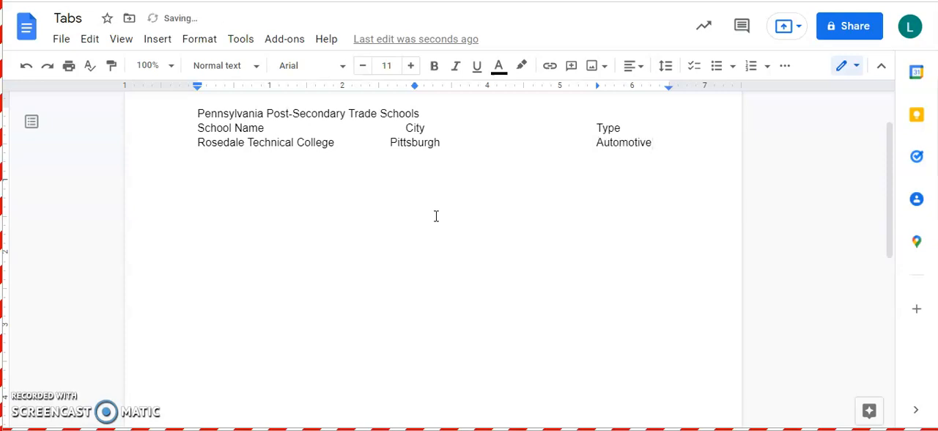
{"action": "type", "text": "/Electirc"}
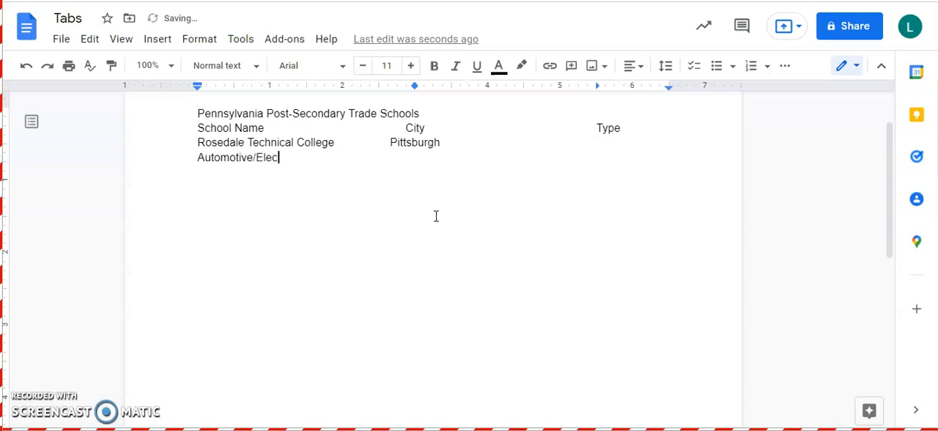
{"action": "key", "text": "BackSpace"}
{"action": "key", "text": "BackSpace"}
{"action": "key", "text": "BackSpace"}
{"action": "key", "text": "BackSpace"}
{"action": "type", "text": "tric/Welding"}
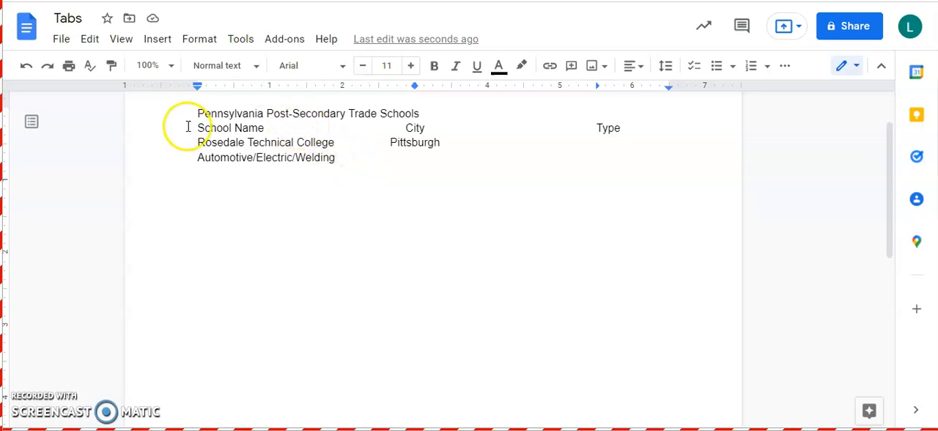
- Move the left tab stop to 4.5 inches for the heading line and the Rosedale Technical College row
{"action": "left_click_drag", "start_coordinate": [197, 128], "coordinate": [360, 157]}
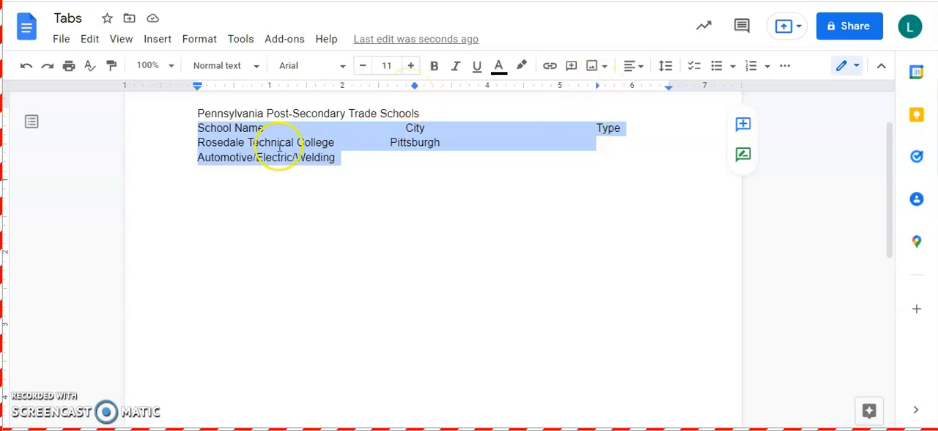
{"action": "left_click_drag", "start_coordinate": [194, 111], "coordinate": [364, 156]}
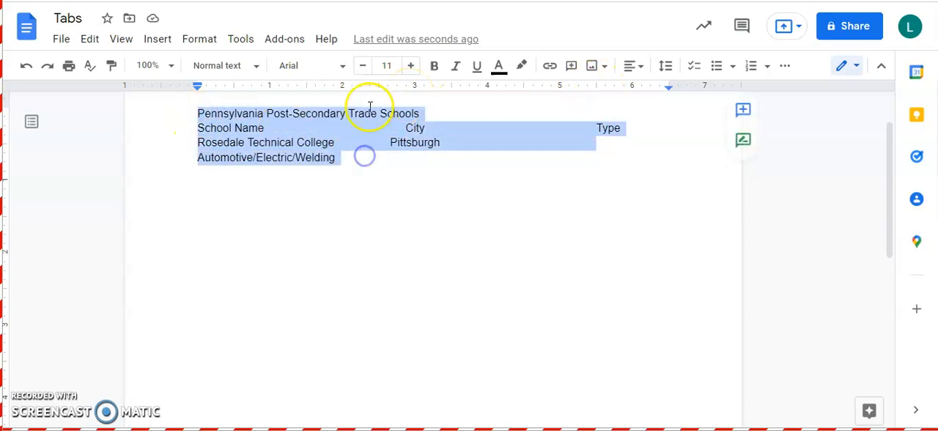
{"action": "left_click", "coordinate": [230, 113]}
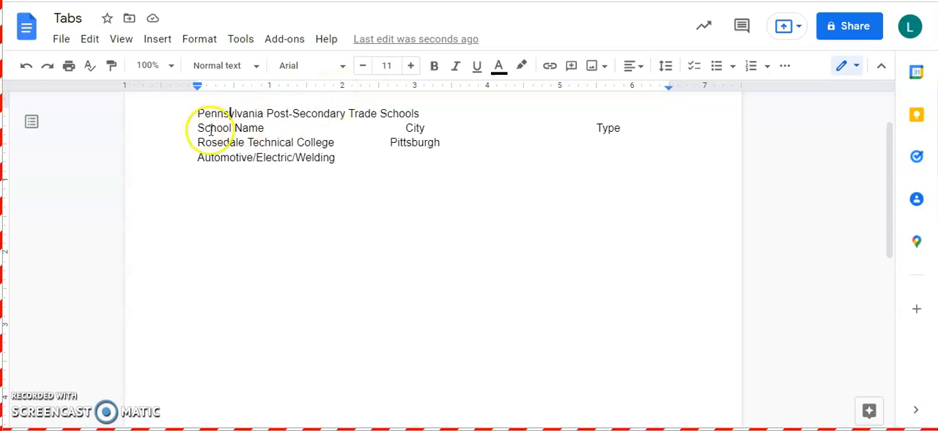
{"action": "left_click_drag", "start_coordinate": [197, 129], "coordinate": [460, 154]}
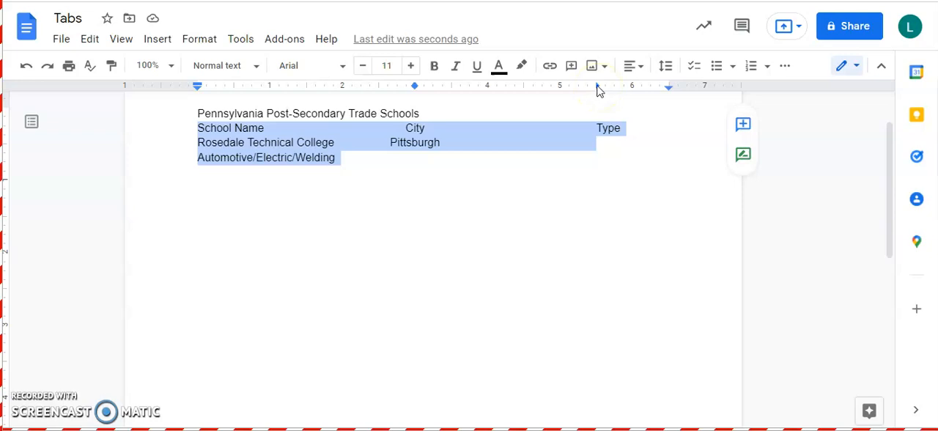
{"action": "left_click_drag", "start_coordinate": [597, 88], "coordinate": [523, 87]}
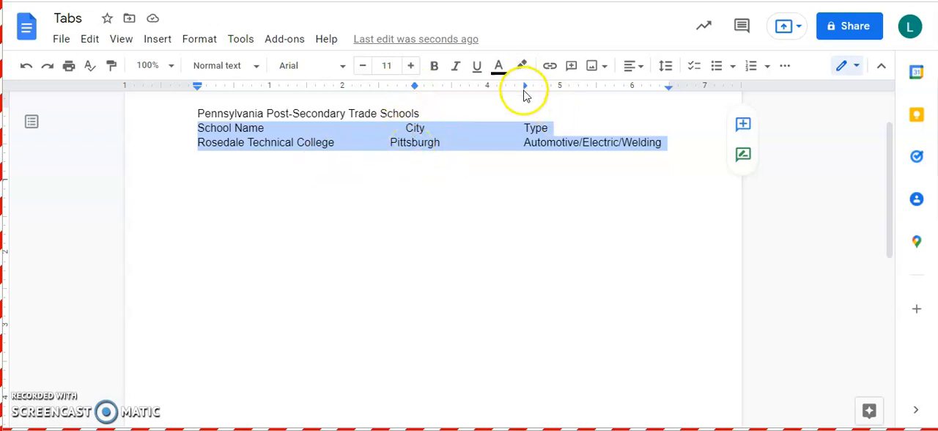
- Add tabbed rows for Pittsburgh Institute of Aeronautics, West Mifflin, Aviation and for Pittsburgh Institute of Mortuary Science, Pittsburgh
{"action": "left_click", "coordinate": [668, 143]}
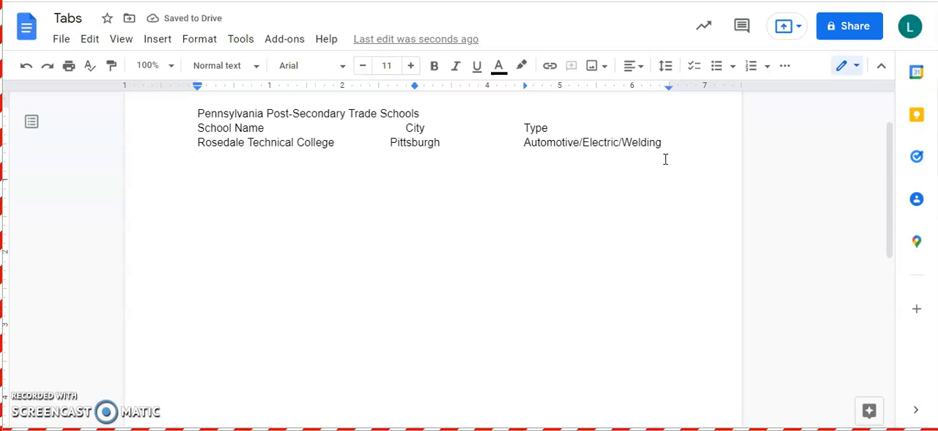
{"action": "key", "text": "Return"}
{"action": "type", "text": "Pi"}
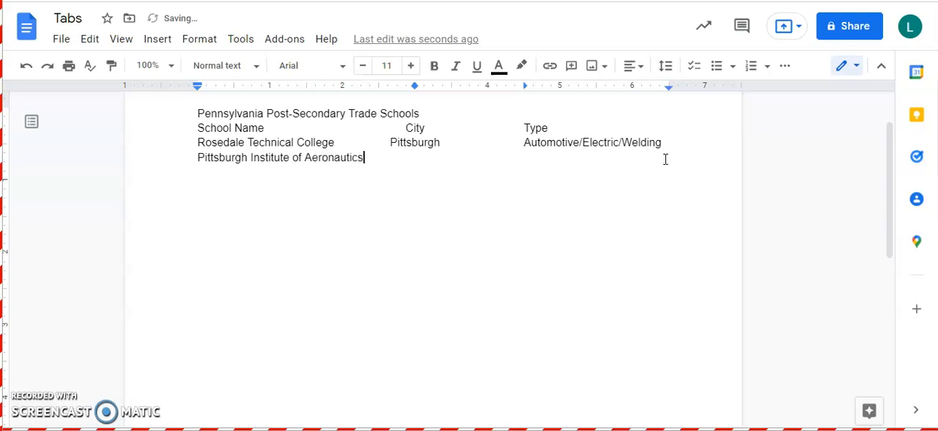
{"action": "type", "text": "West Mifflin"}
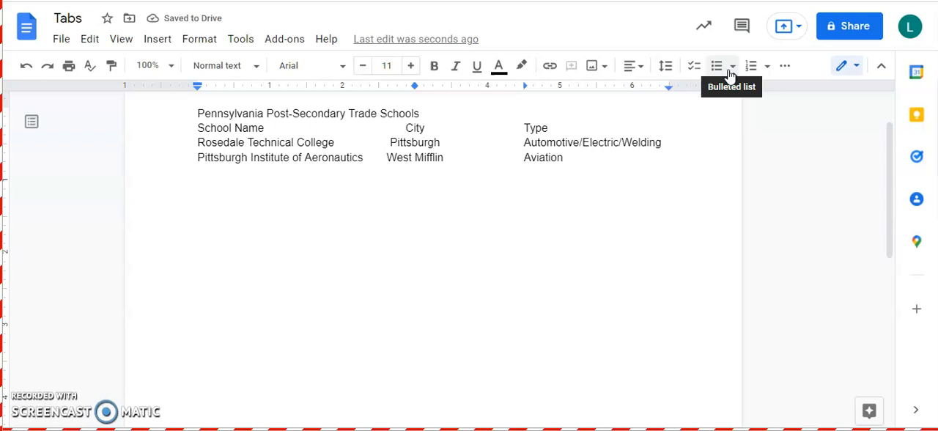
{"action": "type", "text": "Pi"}
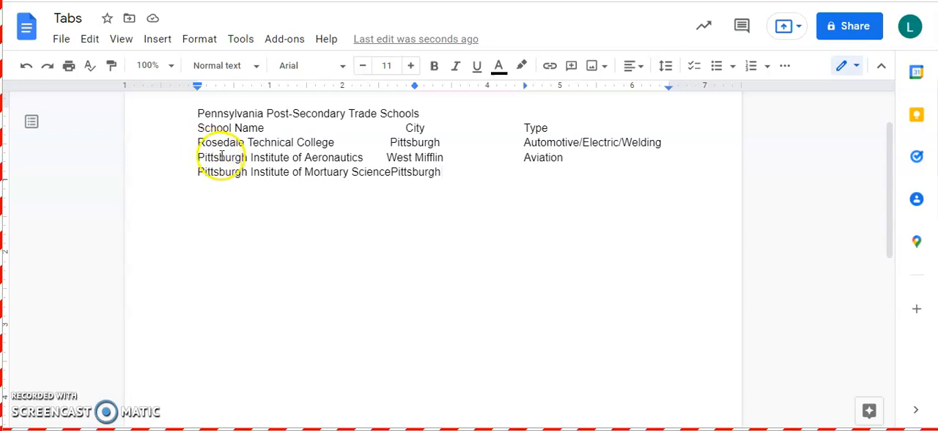
- Move the center tab stop to 3.5 inches for the heading line and the three school rows
{"action": "left_click_drag", "start_coordinate": [196, 127], "coordinate": [591, 170]}
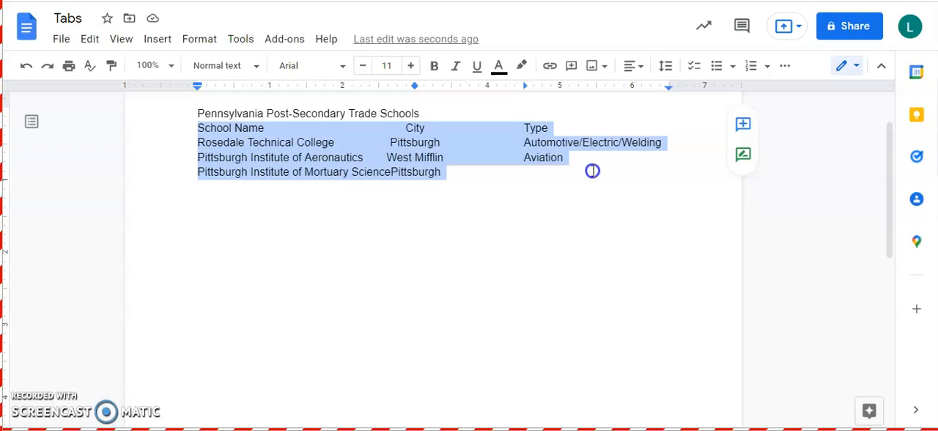
{"action": "left_click_drag", "start_coordinate": [188, 113], "coordinate": [486, 209]}
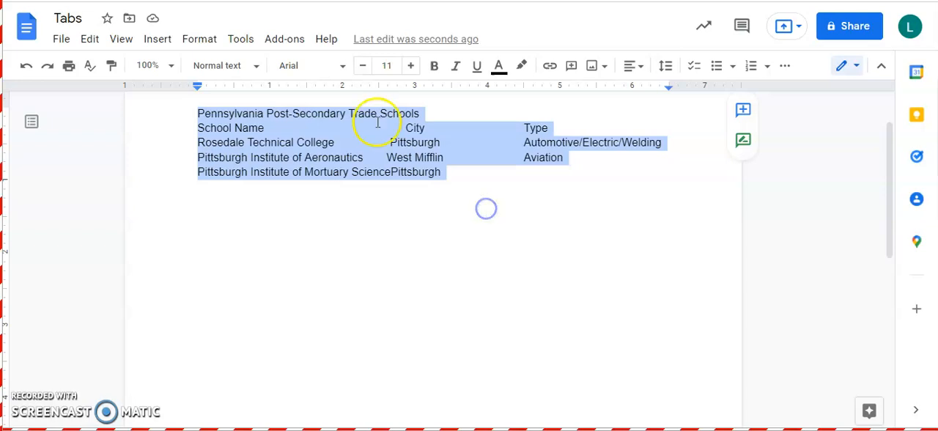
{"action": "left_click", "coordinate": [500, 167]}
{"action": "left_click_drag", "start_coordinate": [189, 130], "coordinate": [560, 172]}
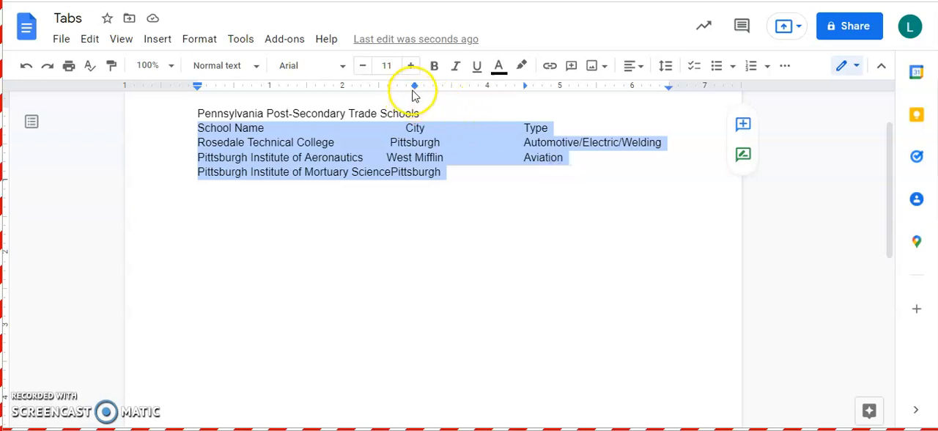
{"action": "left_click_drag", "start_coordinate": [415, 90], "coordinate": [451, 89]}
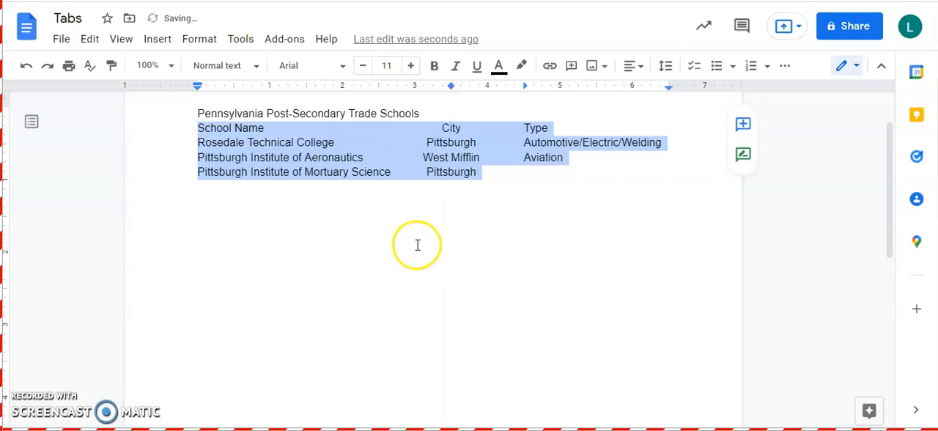
{"action": "mouse_move", "coordinate": [451, 86]}
{"action": "left_mouse_down"}
{"action": "mouse_move", "coordinate": [432, 87]}
{"action": "mouse_move", "coordinate": [451, 86]}
{"action": "left_mouse_up"}
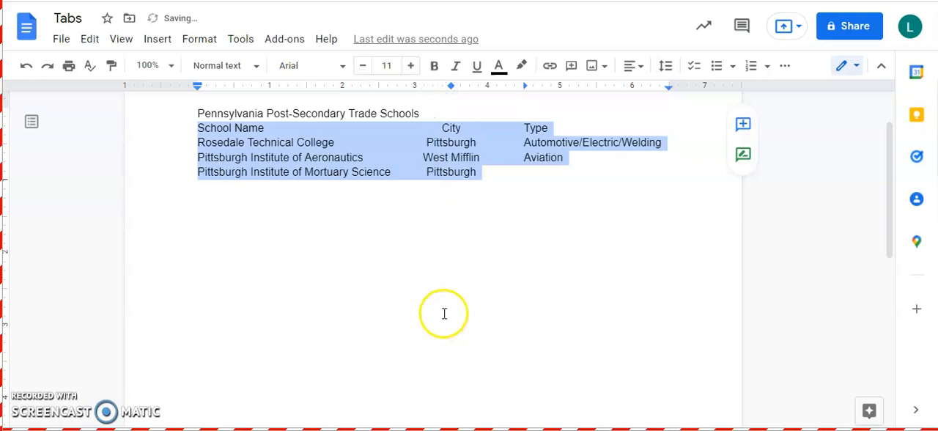
- Enter "Mortuary" at the Type tab stop in the Pittsburgh Institute of Mortuary Science row
{"action": "left_click", "coordinate": [515, 173]}
{"action": "key", "text": "Tab"}
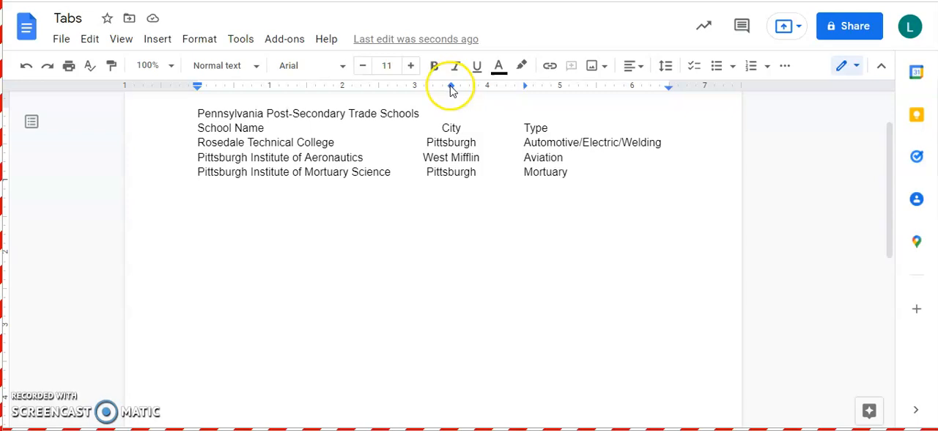
- Clear the center and left tab stops from the blank line below the list
{"action": "left_click_drag", "start_coordinate": [451, 85], "coordinate": [459, 118]}
{"action": "left_click", "coordinate": [541, 245]}
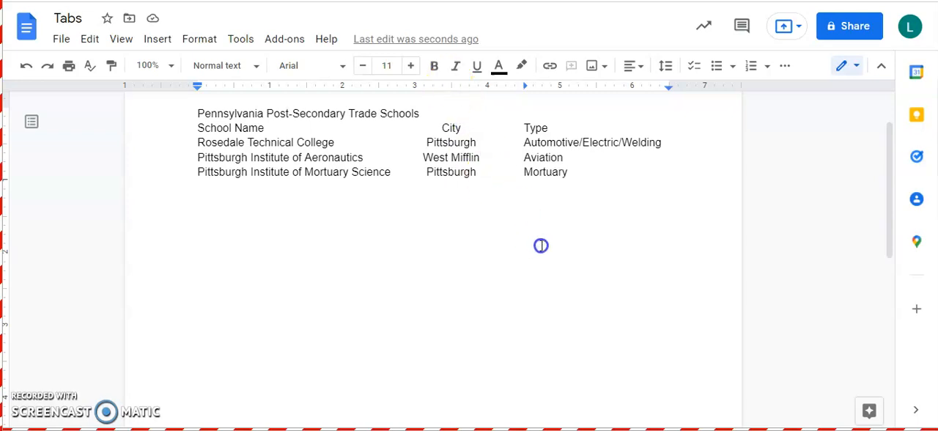
{"action": "key", "text": "Return"}
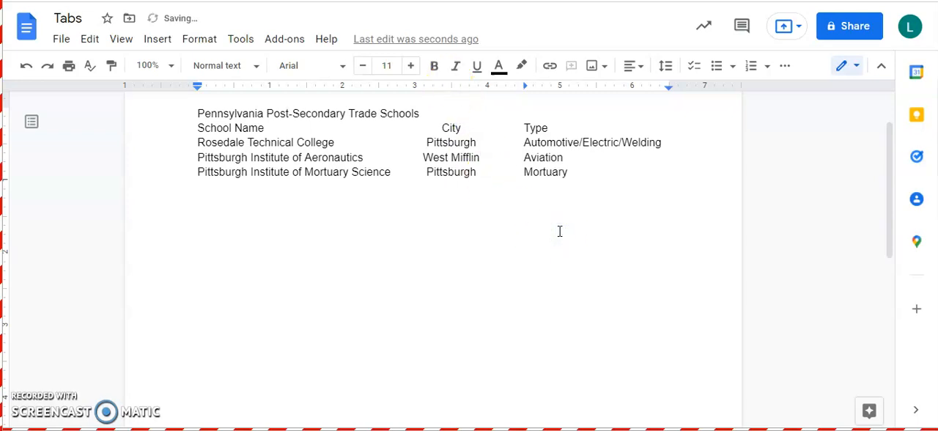
{"action": "left_click_drag", "start_coordinate": [526, 87], "coordinate": [525, 100]}
{"action": "left_click", "coordinate": [209, 187]}
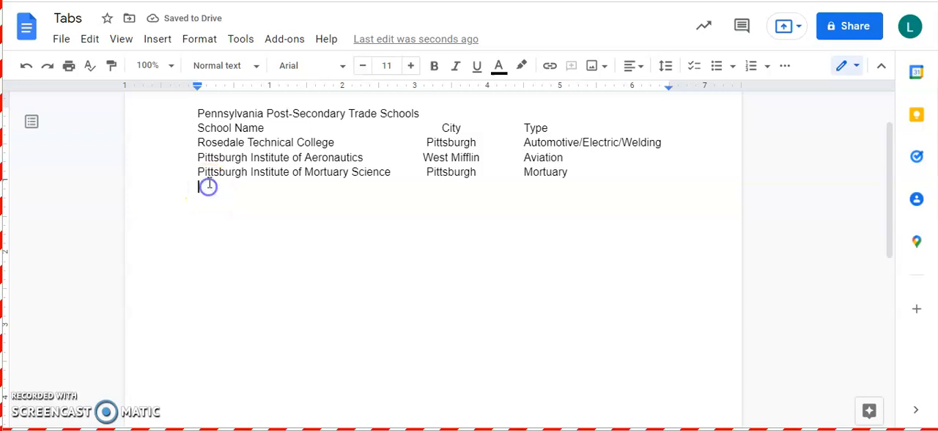
{"action": "left_click", "coordinate": [213, 141]}
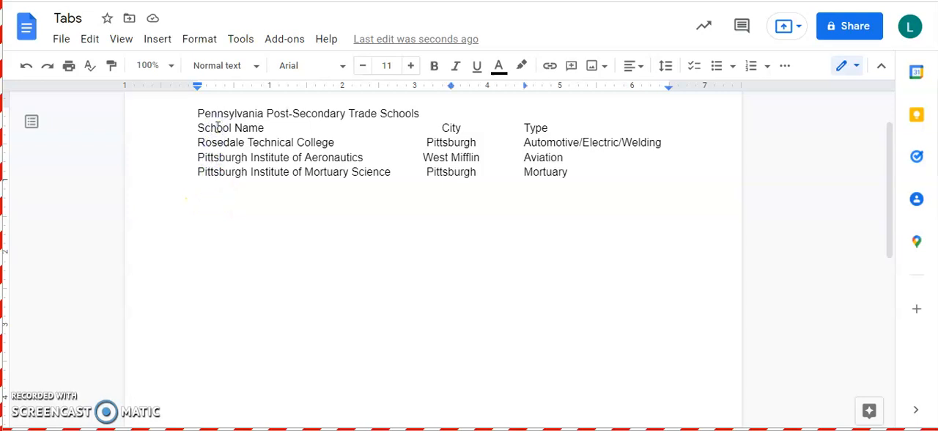
{"action": "left_click_drag", "start_coordinate": [194, 129], "coordinate": [590, 176]}
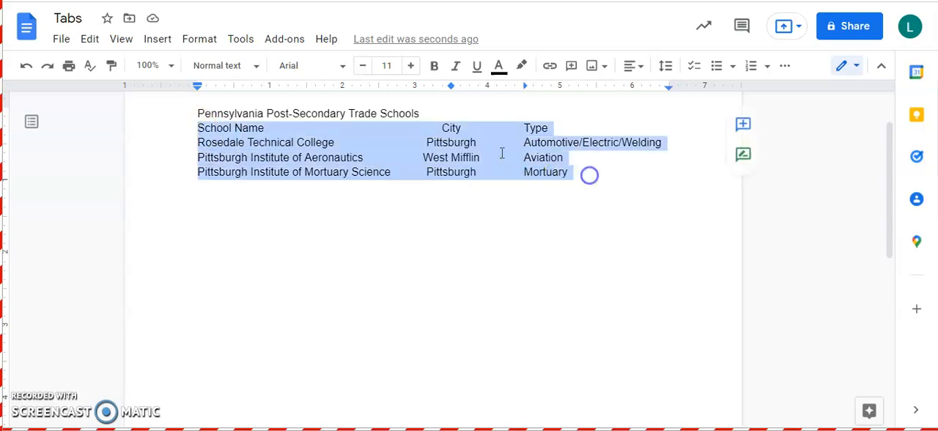
{"action": "left_click", "coordinate": [266, 130]}
{"action": "left_click", "coordinate": [541, 137]}
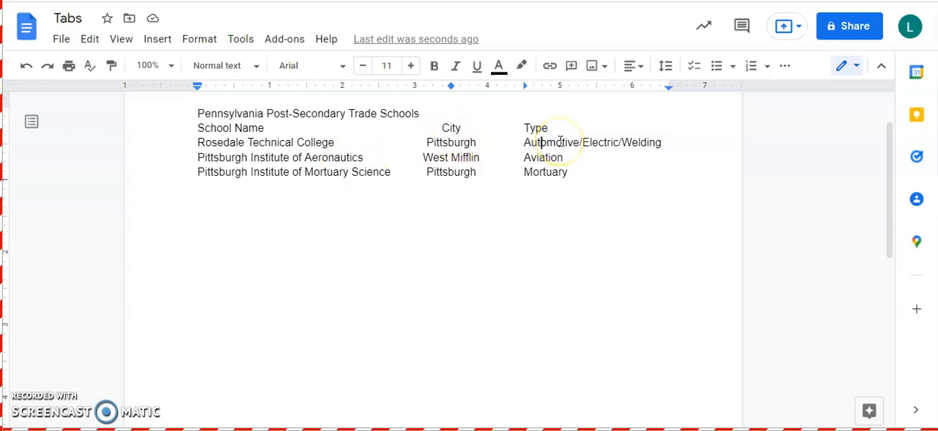
{"action": "left_click_drag", "start_coordinate": [608, 170], "coordinate": [186, 130]}
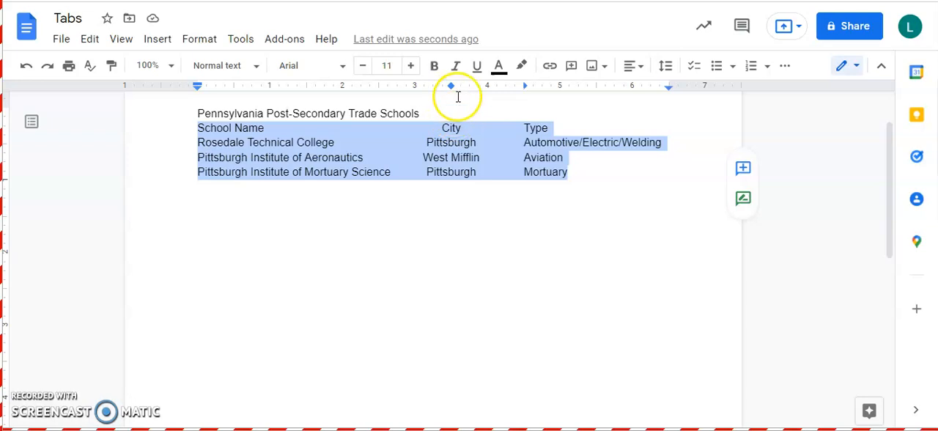
{"action": "left_click", "coordinate": [517, 187]}
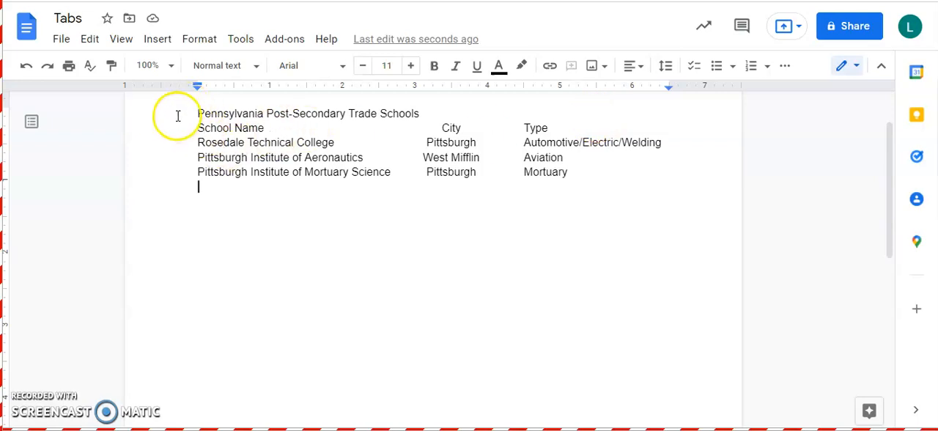
{"action": "scroll", "coordinate": [174, 143], "scroll_direction": "up", "scroll_amount": 1}
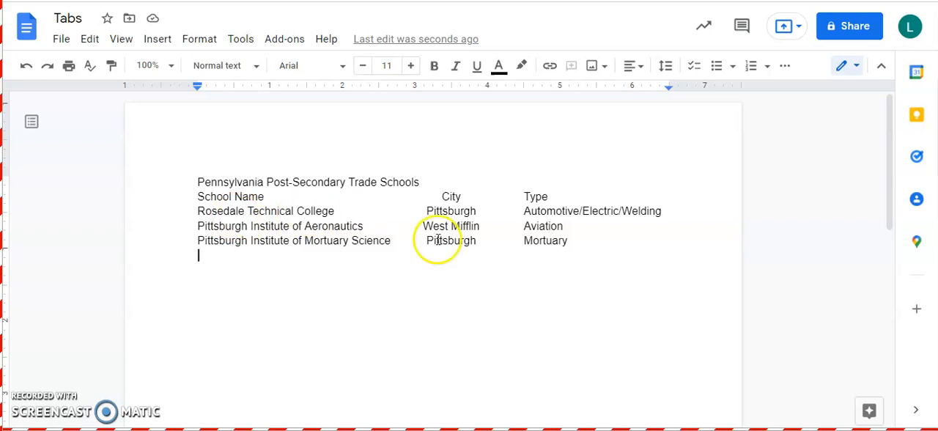
{"action": "left_click", "coordinate": [188, 182]}
{"action": "left_click", "coordinate": [192, 182]}
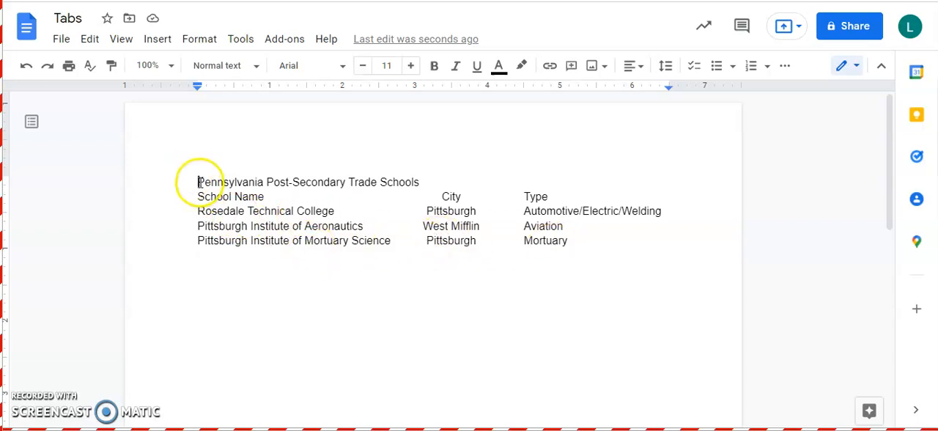
{"action": "type", "text": "e"}
{"action": "left_click", "coordinate": [310, 186]}
{"action": "key", "text": "BackSpace"}
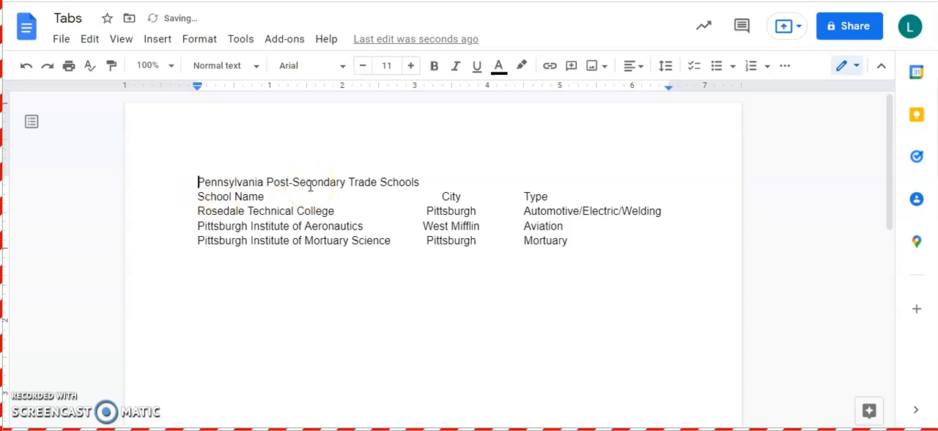
{"action": "key", "text": "ctrl+e"}
{"action": "key", "text": "Escape"}
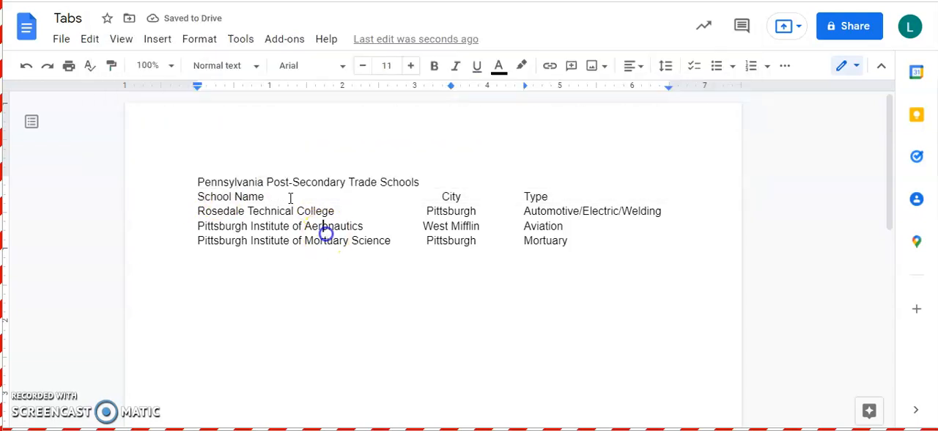
- Center the title "Pennsylvania Post-Secondary Trade Schools" and format it in bold Rock Salt
{"action": "triple_click", "coordinate": [246, 182]}
{"action": "left_click", "coordinate": [632, 66]}
{"action": "left_click", "coordinate": [595, 97]}
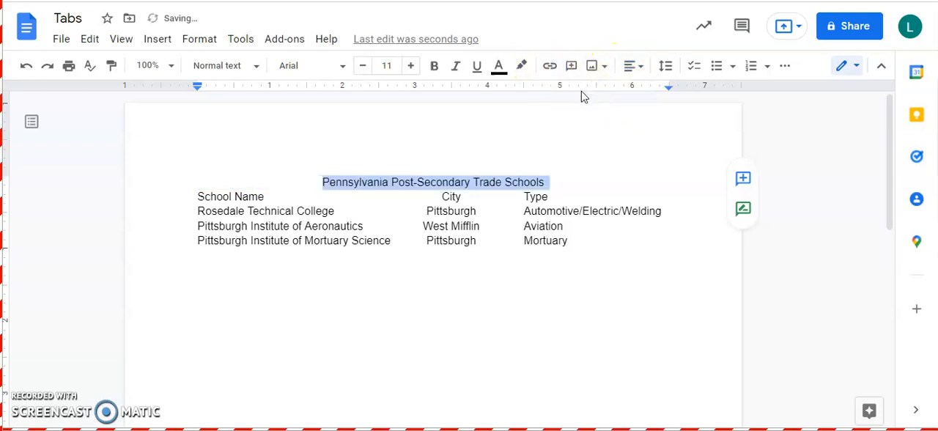
{"action": "key", "text": "ctrl+b"}
{"action": "left_click", "coordinate": [320, 65]}
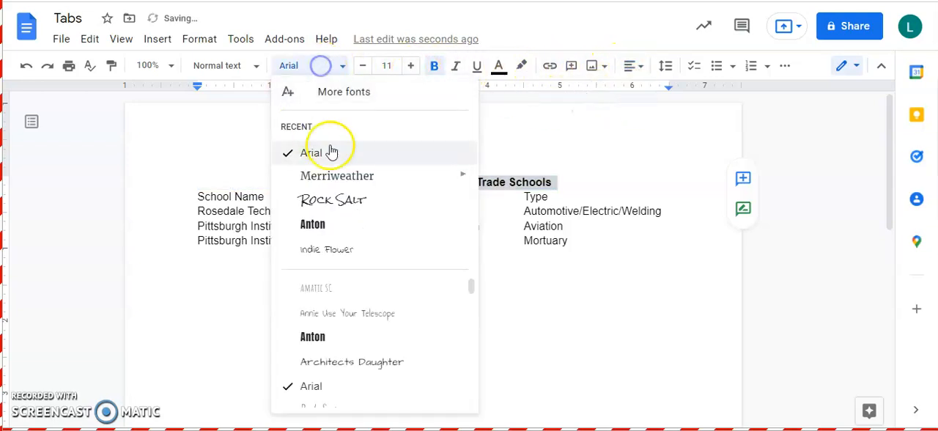
{"action": "left_click", "coordinate": [372, 200]}
- Make the School Name, City and Type heading line bold, and remove the continuous underline tried across it
{"action": "left_click_drag", "start_coordinate": [186, 202], "coordinate": [572, 198]}
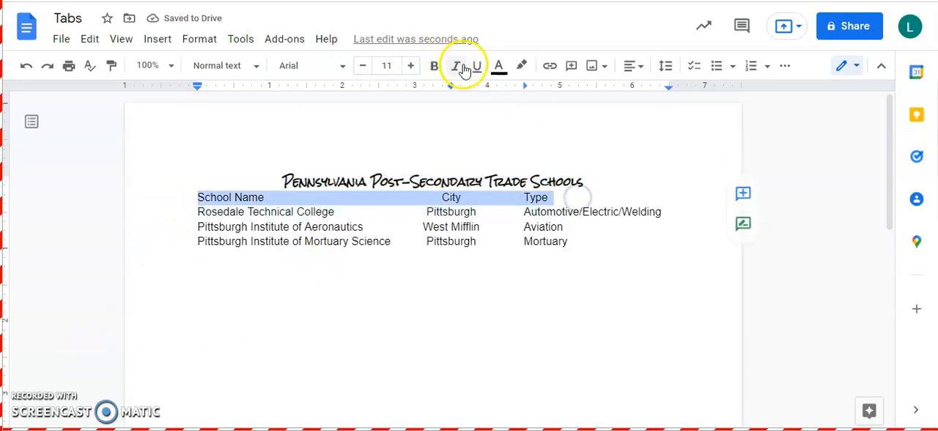
{"action": "left_click", "coordinate": [434, 65]}
{"action": "left_click", "coordinate": [477, 66]}
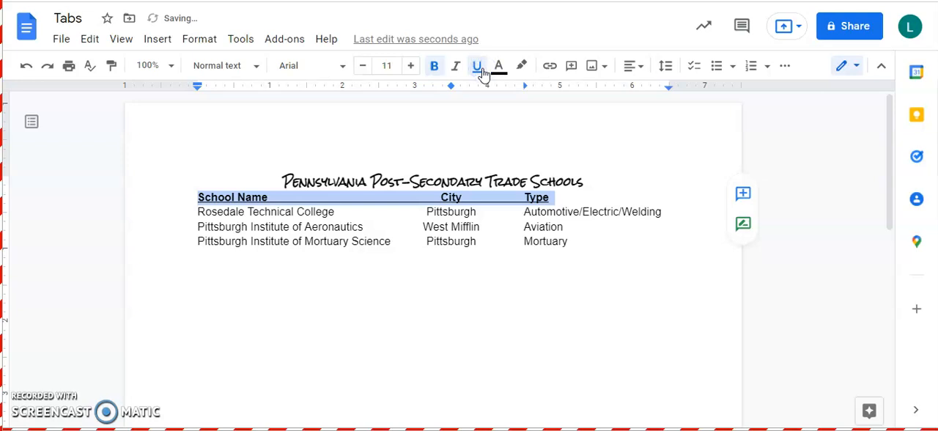
{"action": "left_click", "coordinate": [477, 66]}
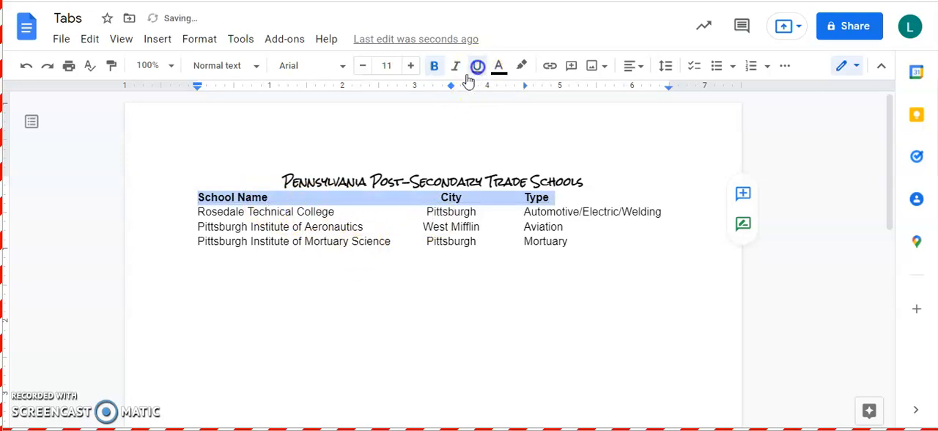
- Underline the School Name, City and Type headings individually, without underlining the tab gaps between them
{"action": "left_click", "coordinate": [194, 197]}
{"action": "left_click_drag", "start_coordinate": [193, 198], "coordinate": [267, 197]}
{"action": "left_click", "coordinate": [472, 67]}
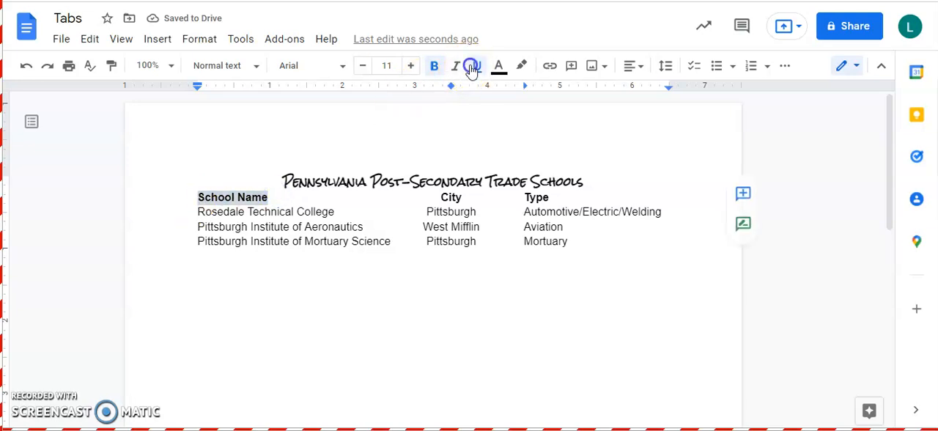
{"action": "left_click_drag", "start_coordinate": [439, 198], "coordinate": [470, 196]}
{"action": "left_click", "coordinate": [478, 66]}
{"action": "left_click", "coordinate": [519, 198]}
{"action": "left_click", "coordinate": [476, 65]}
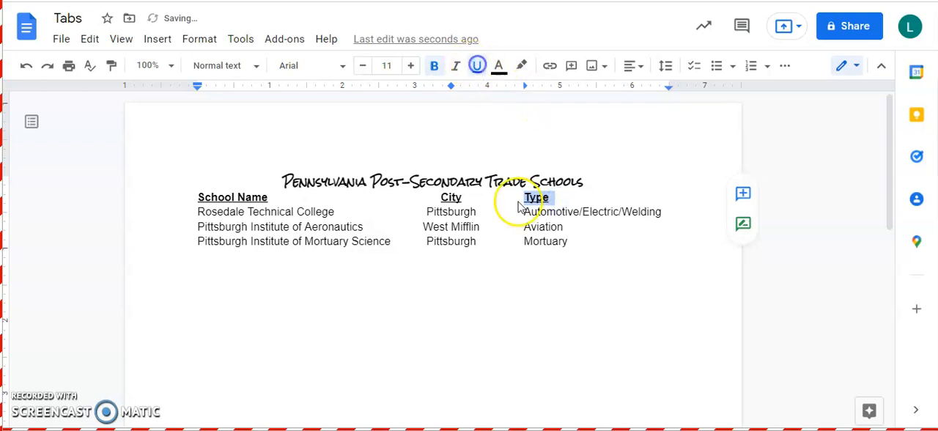
{"action": "double_click", "coordinate": [590, 249]}
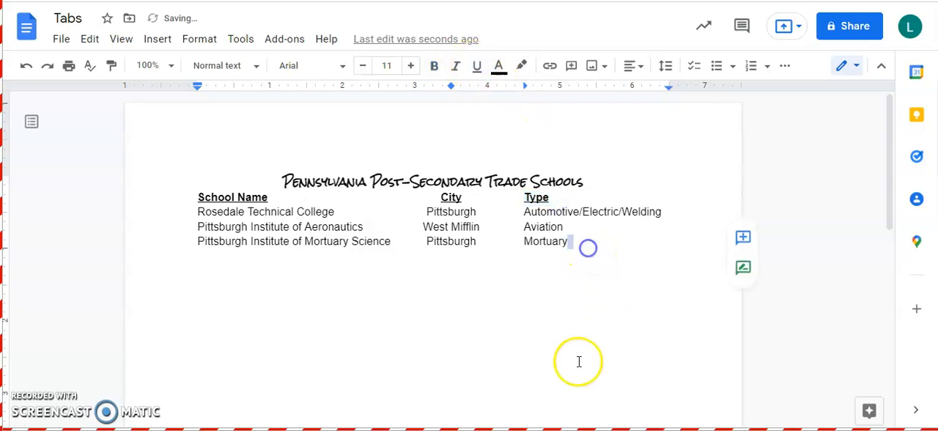
{"action": "left_click", "coordinate": [256, 197]}
{"action": "key", "text": "Return"}
{"action": "key", "text": "ctrl+z"}
- Set the line spacing of the title, heading line and all school rows to Double
{"action": "left_click_drag", "start_coordinate": [268, 178], "coordinate": [621, 244]}
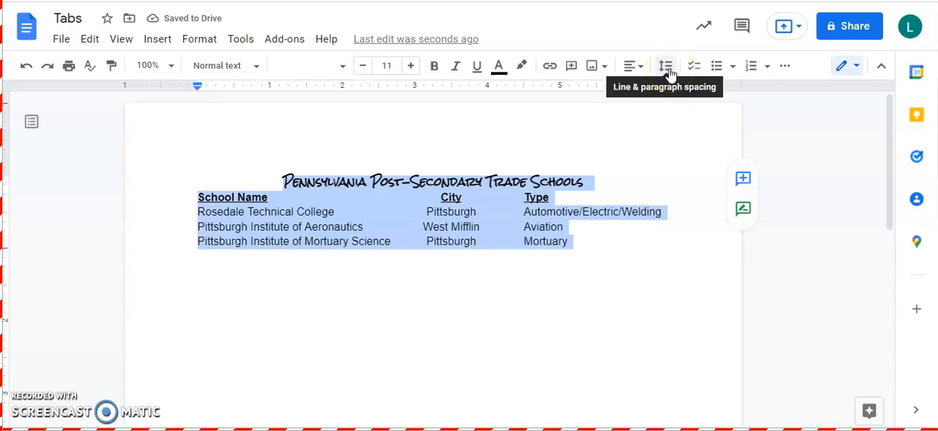
{"action": "left_click", "coordinate": [667, 68]}
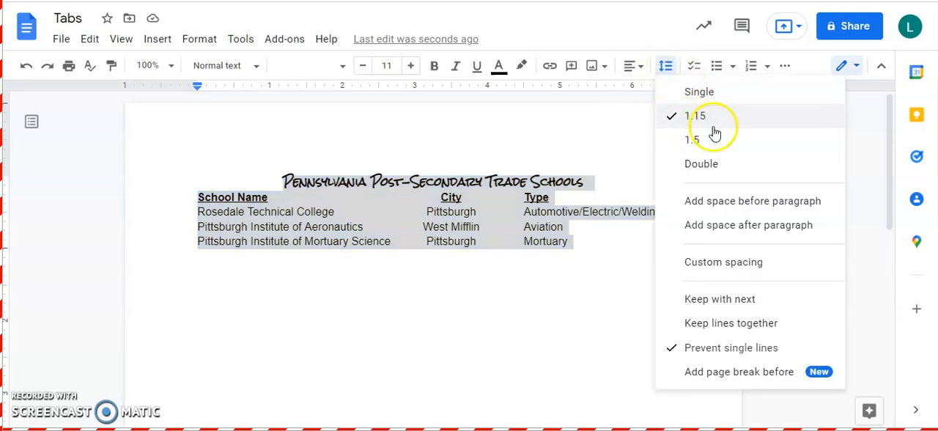
{"action": "left_click", "coordinate": [728, 172]}
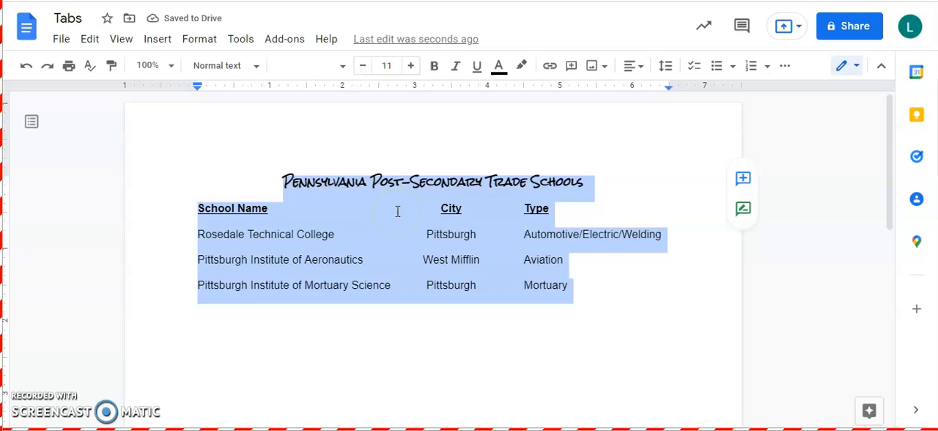
{"action": "left_click", "coordinate": [317, 182]}
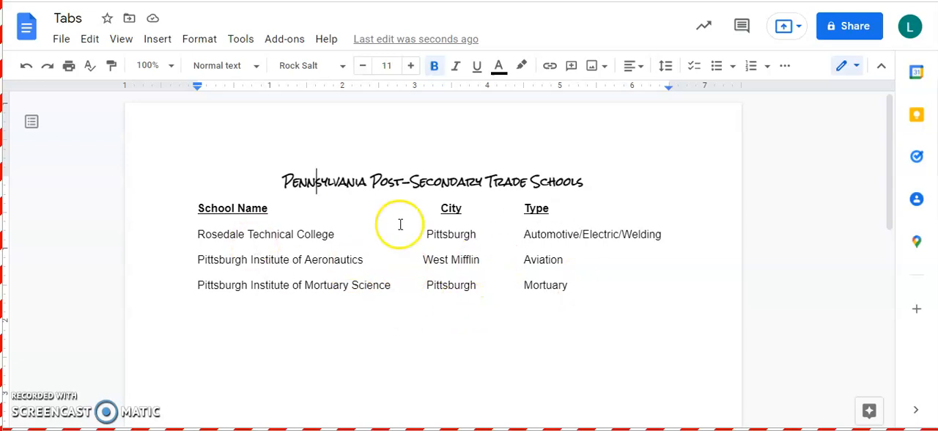
- Add two blank lines below the Pittsburgh Institute of Mortuary Science row
{"action": "left_click", "coordinate": [580, 285]}
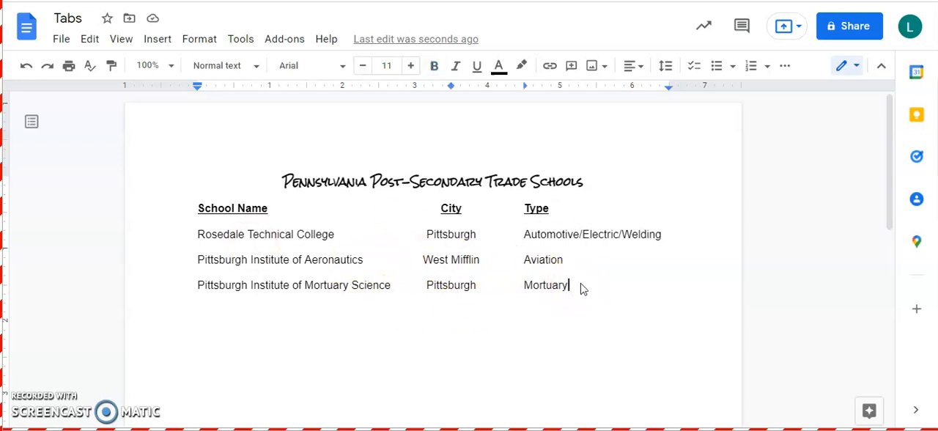
{"action": "key", "text": "Return"}
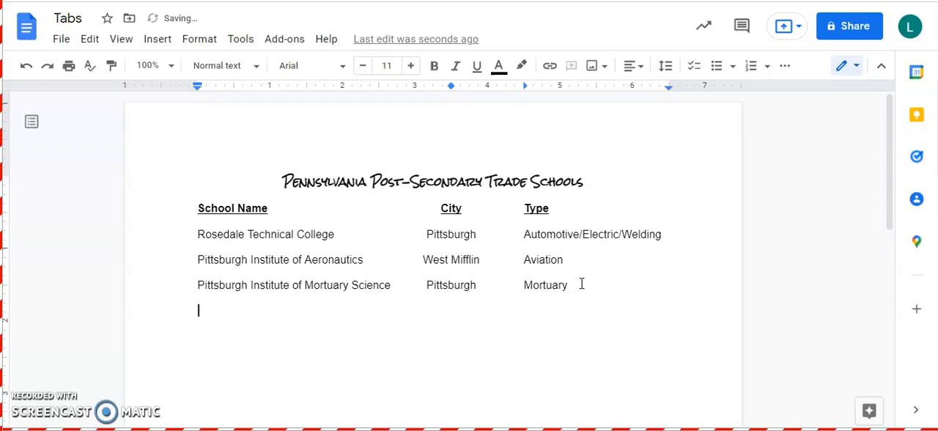
{"action": "key", "text": "Return"}
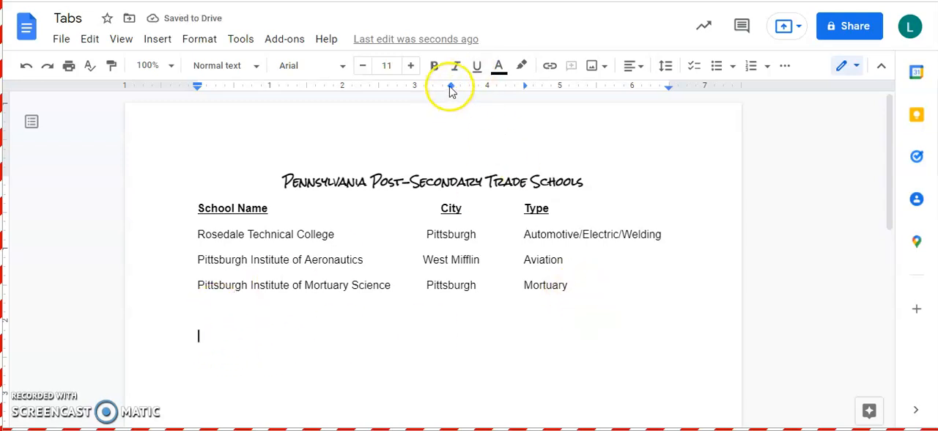
{"action": "left_click", "coordinate": [587, 285]}
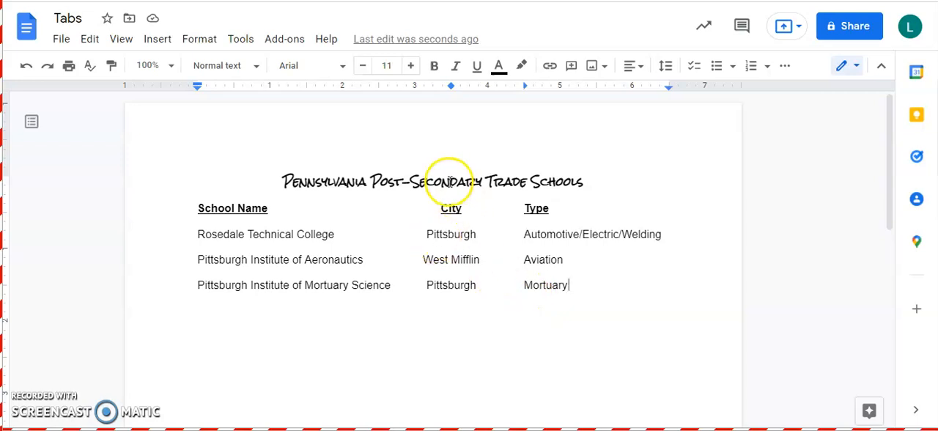
{"action": "key", "text": "Return"}
{"action": "key", "text": "BackSpace"}
{"action": "left_click", "coordinate": [508, 302]}
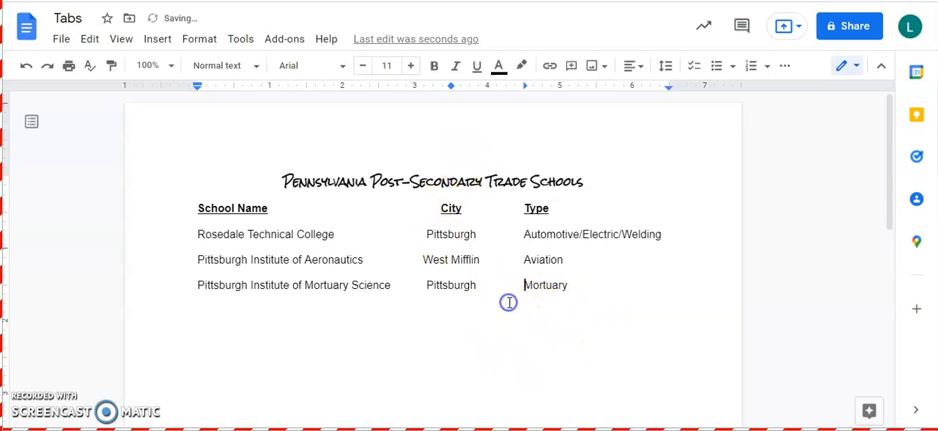
- Start a second list below the Pittsburgh Institute of Mortuary Science row with the heading State, leaving a blank line between
{"action": "left_click", "coordinate": [247, 331]}
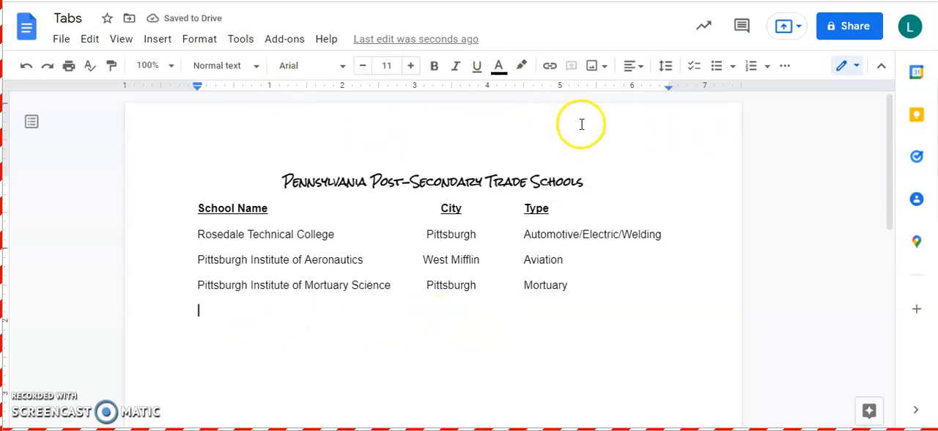
{"action": "left_click", "coordinate": [577, 128]}
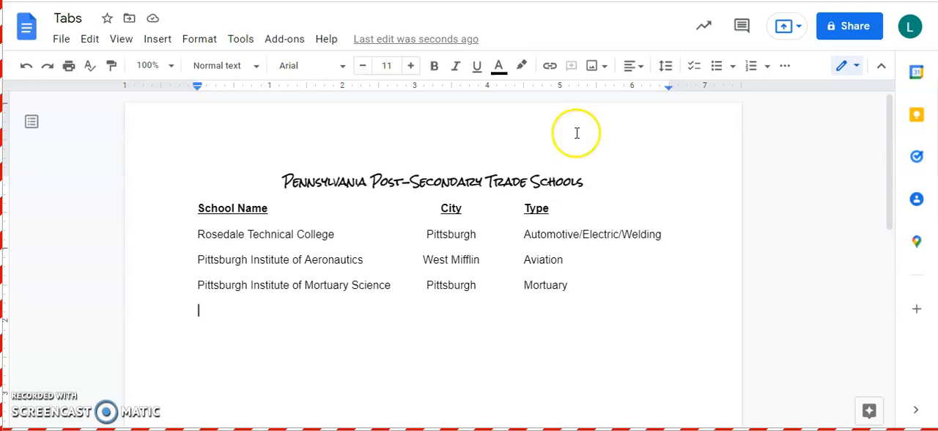
{"action": "key", "text": "Return"}
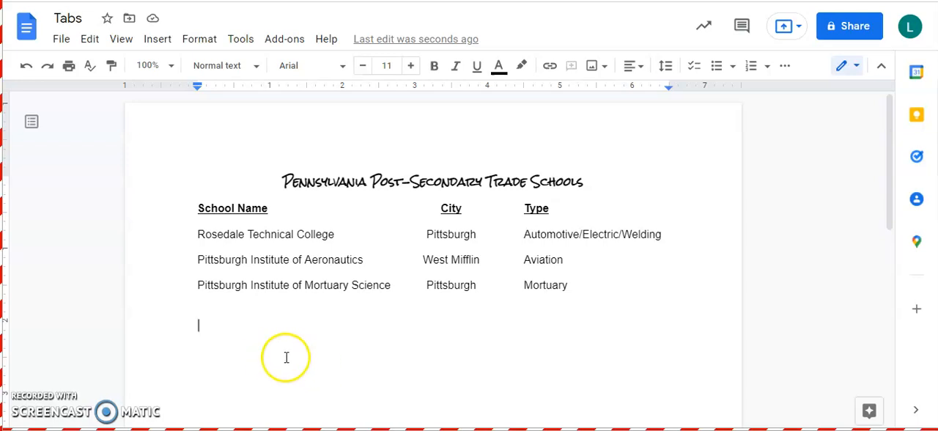
{"action": "type", "text": "State"}
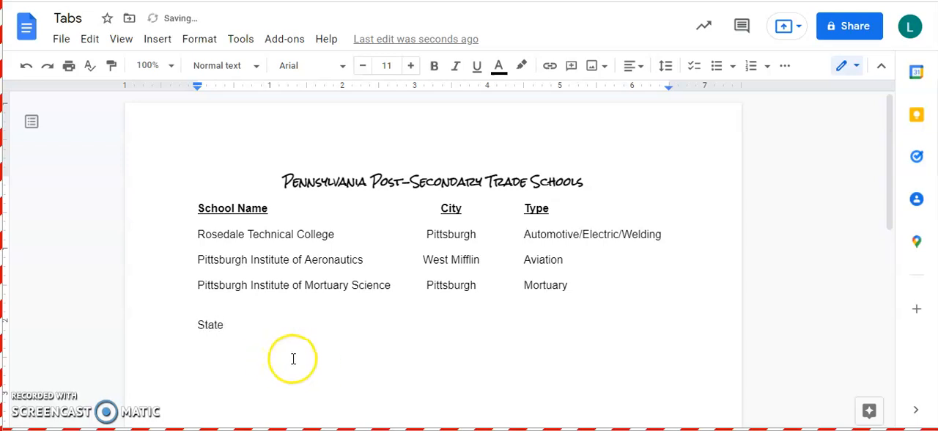
- Add a center tab stop at 2 inches on the State line and enter the heading Abbreviations there
{"action": "left_click", "coordinate": [342, 89]}
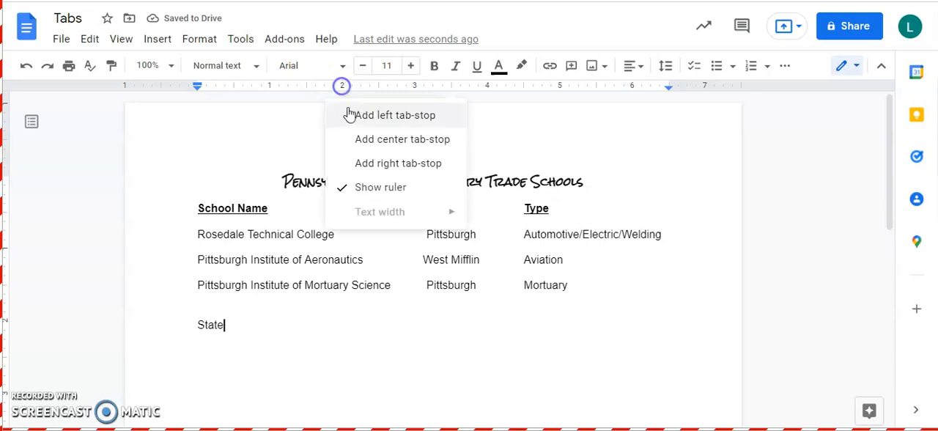
{"action": "left_click", "coordinate": [361, 142]}
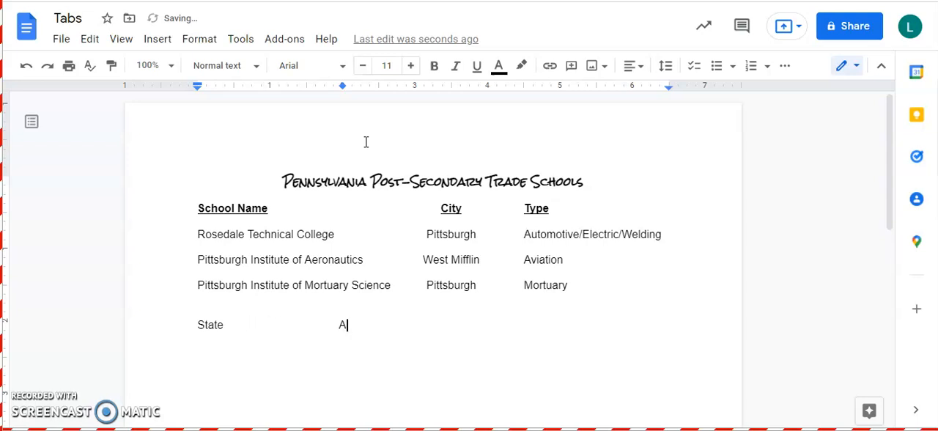
{"action": "type", "text": "eviations"}
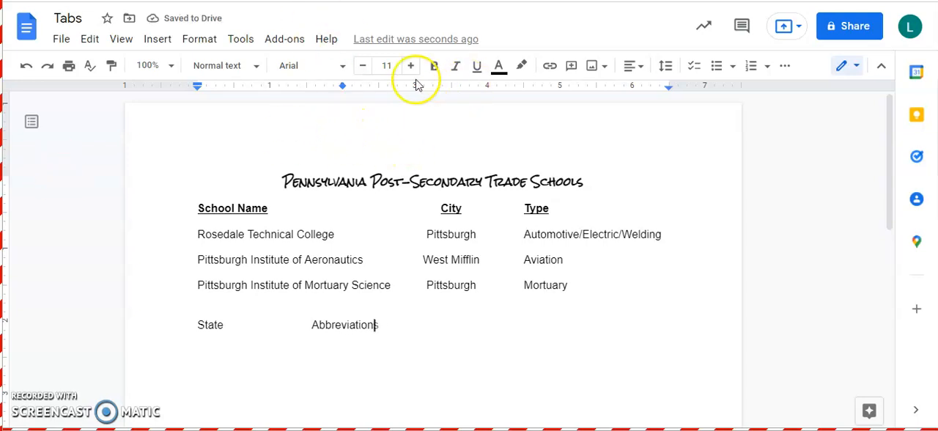
- Add a left tab stop at 4 inches, shorten the second heading to Abbreviation, and enter the heading Capital at the new stop
{"action": "left_click", "coordinate": [488, 88]}
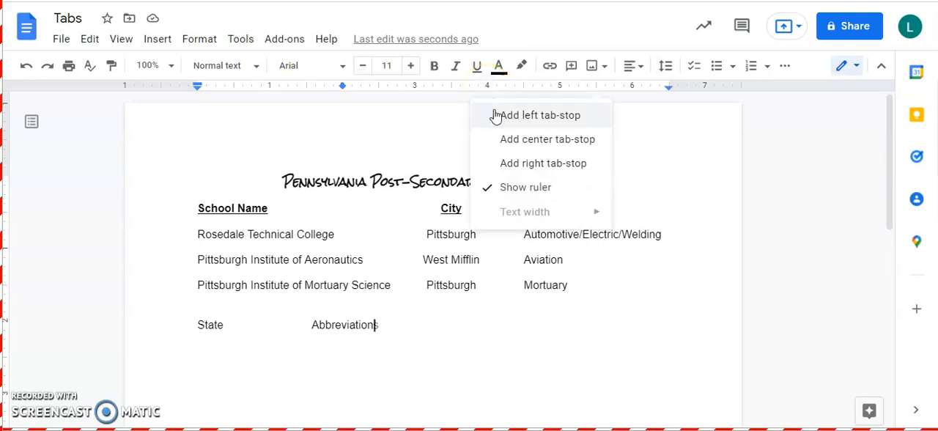
{"action": "left_click", "coordinate": [495, 118]}
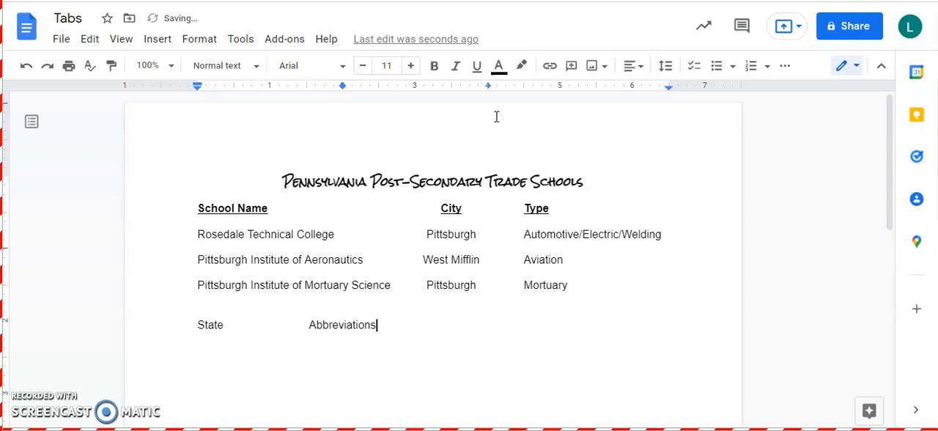
{"action": "key", "text": "BackSpace"}
{"action": "key", "text": "Tab"}
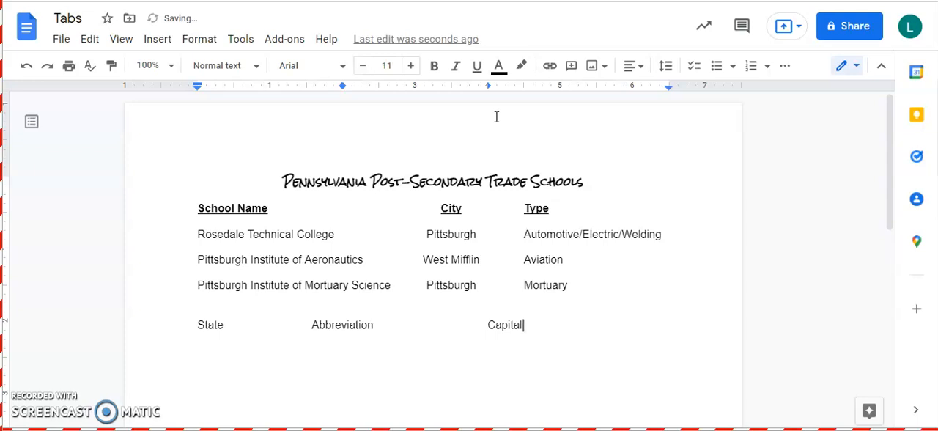
- Add a right tab stop at about 6.25 inches on the State heading line and enter the heading State Nickname there
{"action": "left_click", "coordinate": [651, 87]}
{"action": "left_click", "coordinate": [725, 163]}
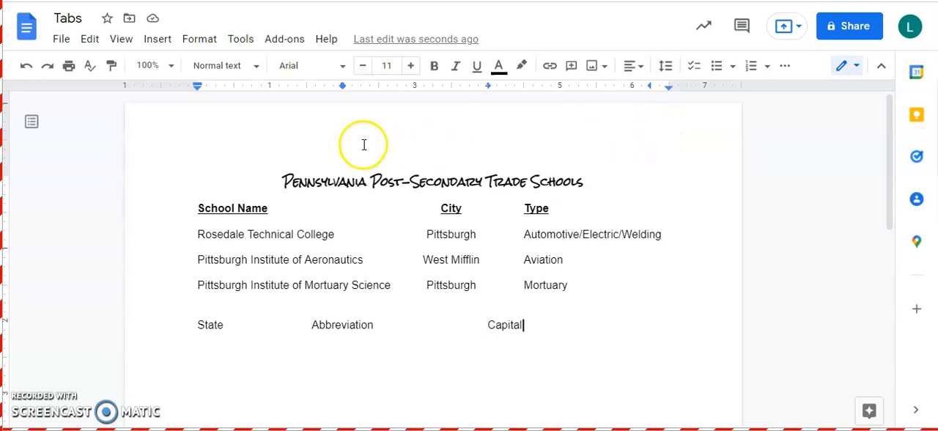
{"action": "key", "text": "Tab"}
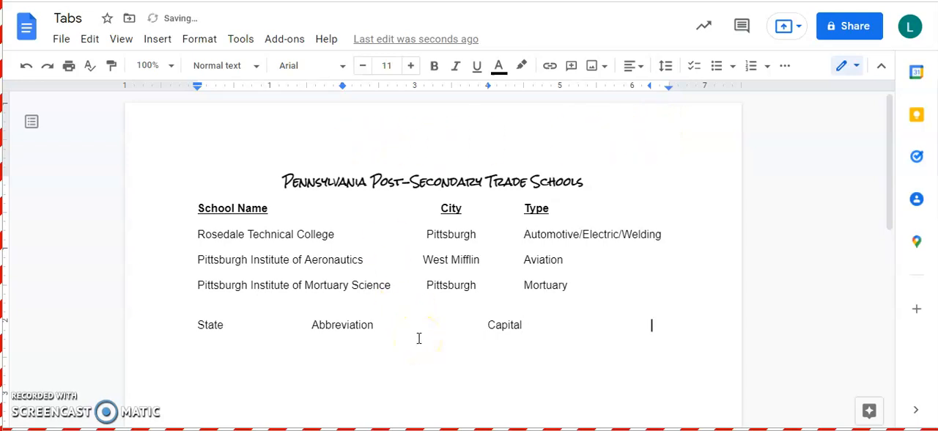
{"action": "type", "text": "State Nickname"}
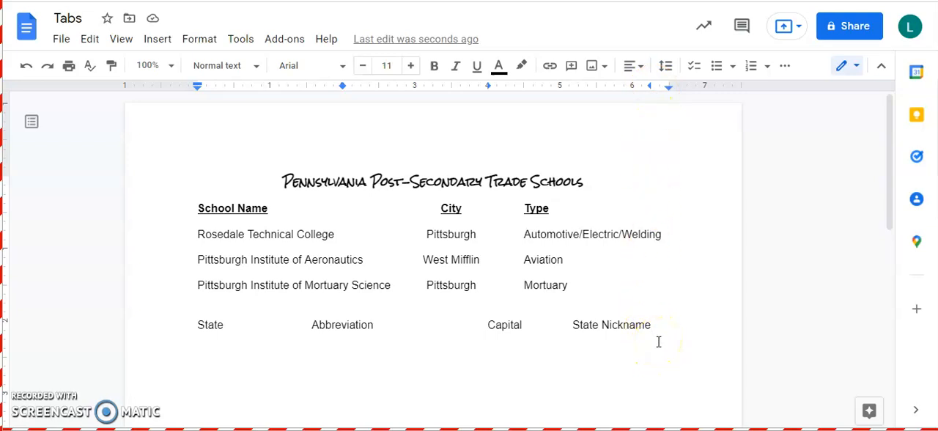
- Enter a tab-aligned row below the State headings: Alabama, AL, Montgomery, Yellow Hammer State
{"action": "key", "text": "Return"}
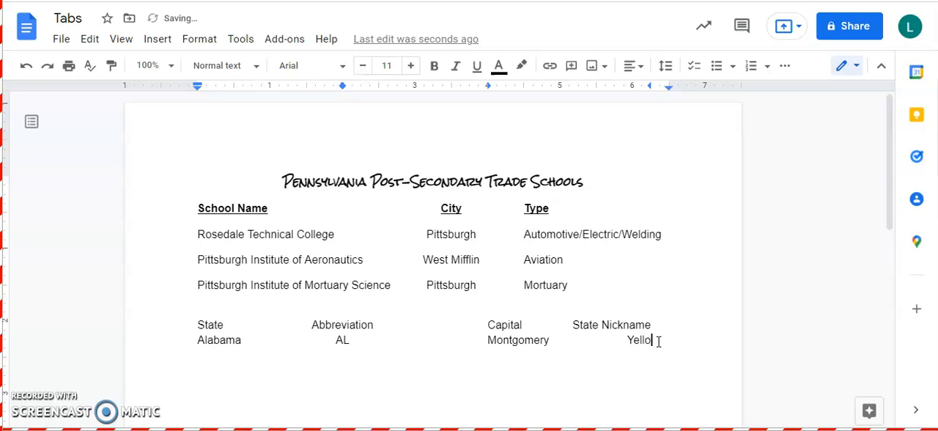
{"action": "type", "text": "mmer State"}
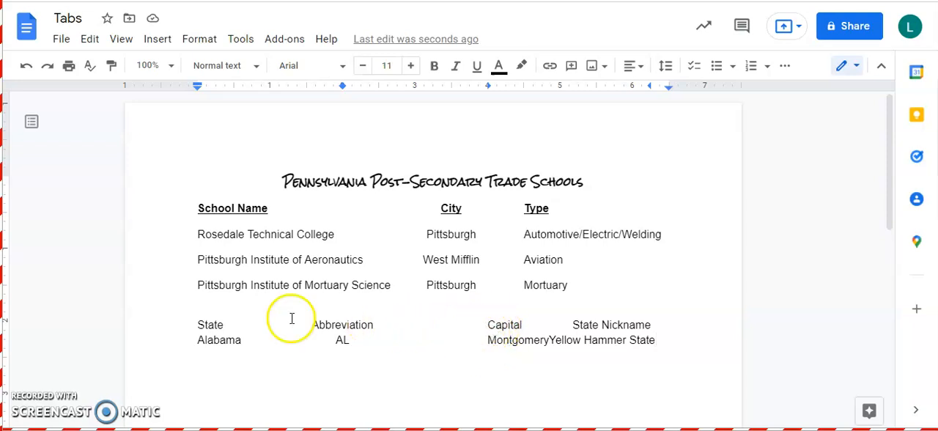
- Move the left tab stop of both the State heading line and the Alabama row to 3.5 inches
{"action": "left_click", "coordinate": [196, 327]}
{"action": "left_click_drag", "start_coordinate": [197, 326], "coordinate": [665, 338]}
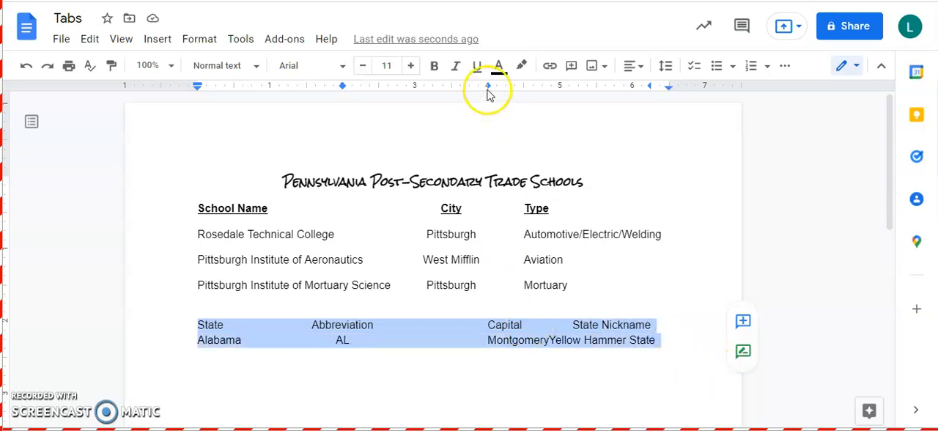
{"action": "scroll", "coordinate": [485, 103], "scroll_direction": "down", "scroll_amount": 1}
{"action": "scroll", "coordinate": [485, 102], "scroll_direction": "down", "scroll_amount": 3}
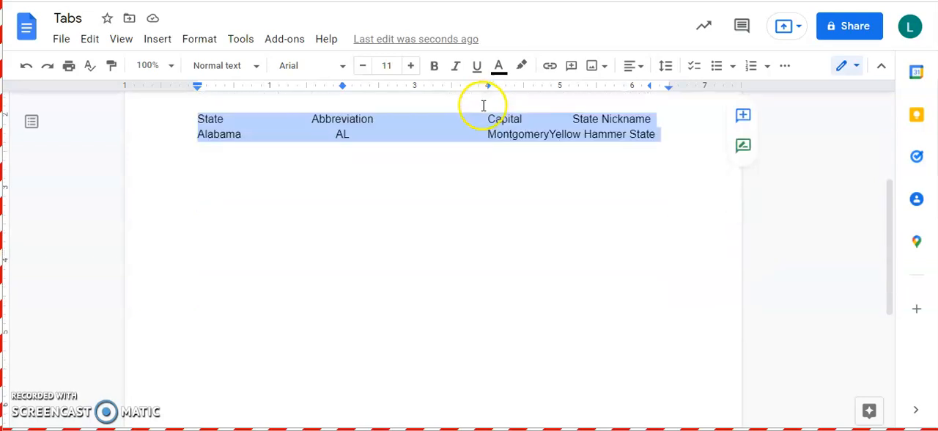
{"action": "left_click_drag", "start_coordinate": [489, 87], "coordinate": [452, 88]}
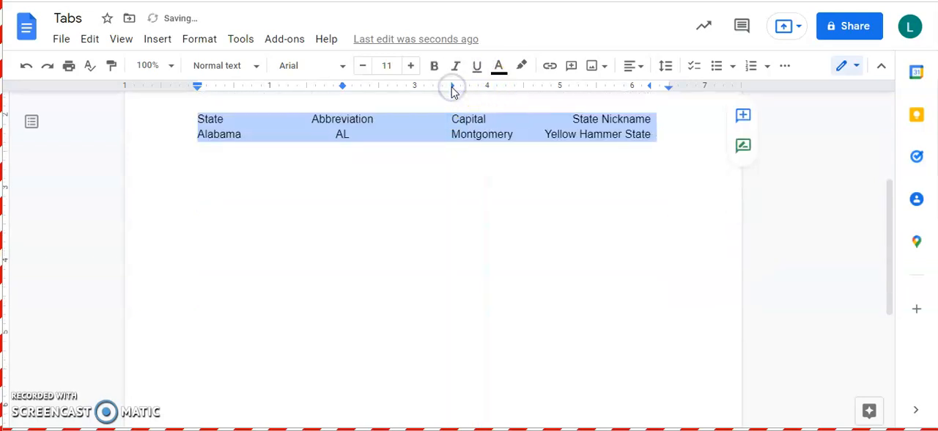
- Enter a tab-aligned row below Alabama: Pennsylvania, PA, Harrisburg, The Keystone State
{"action": "left_click", "coordinate": [653, 120]}
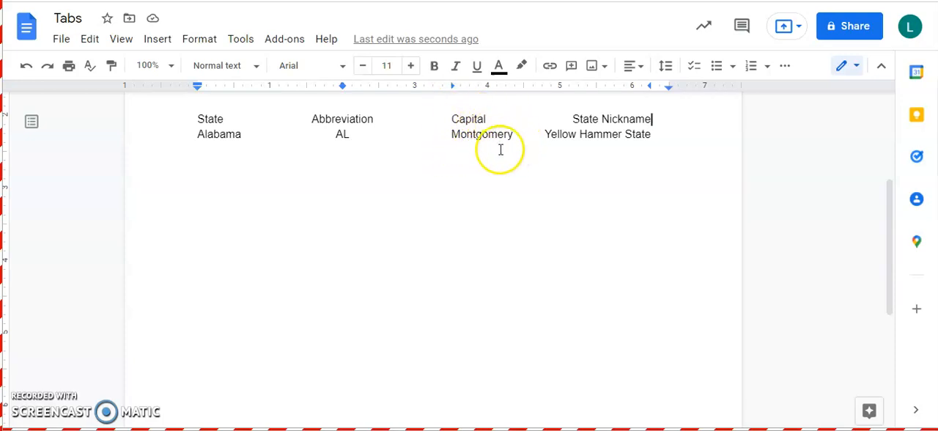
{"action": "left_click", "coordinate": [656, 136]}
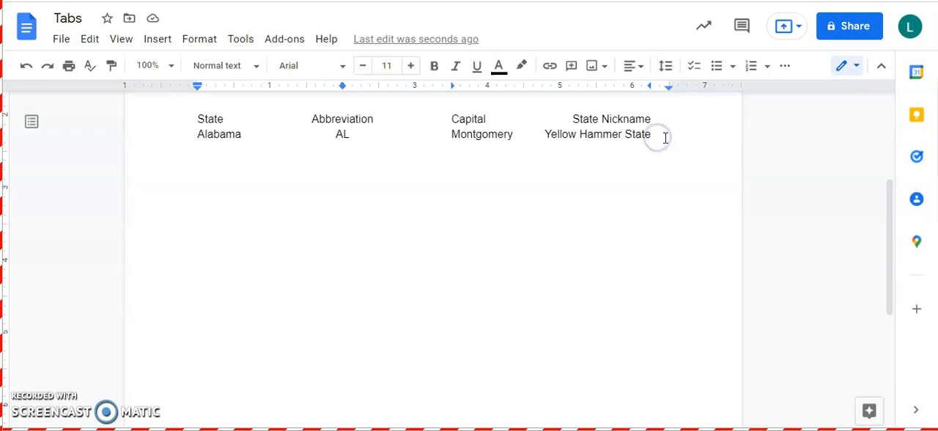
{"action": "key", "text": "Return"}
{"action": "type", "text": "Pennsylvania"}
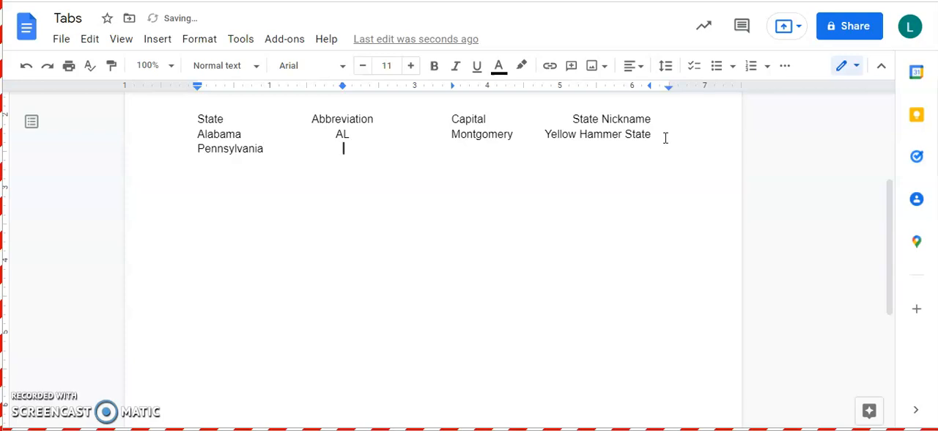
{"action": "type", "text": "PA"}
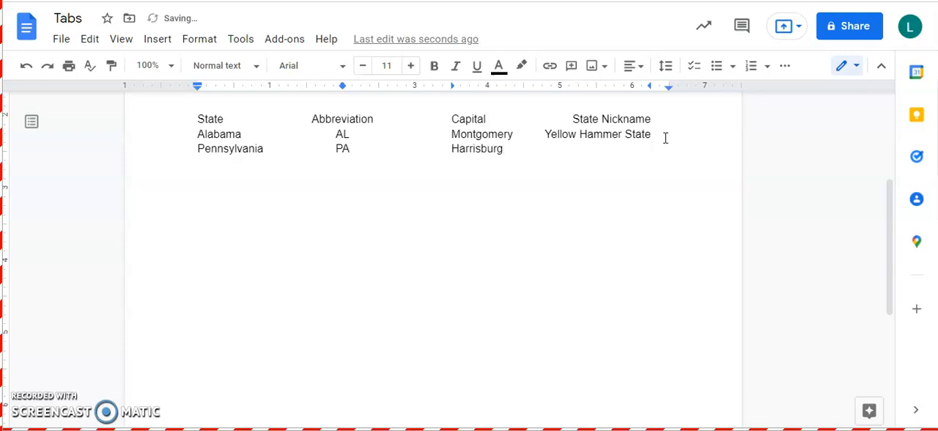
{"action": "key", "text": "Tab"}
{"action": "type", "text": "The Keystone Stat"}
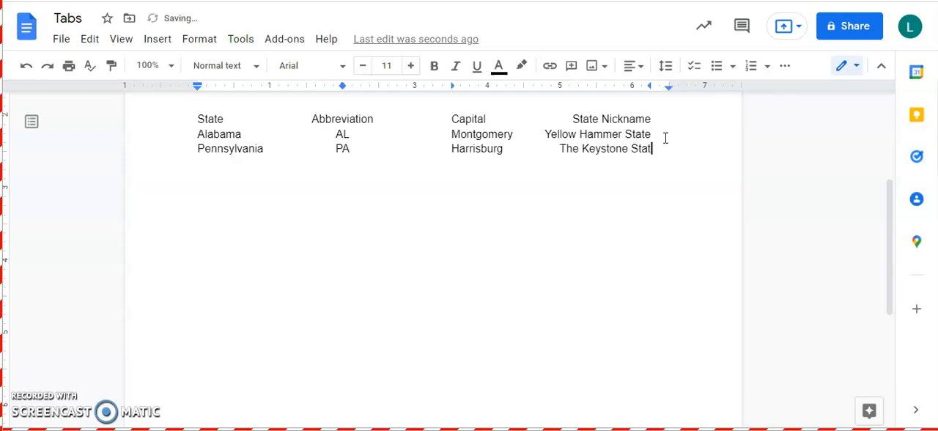
{"action": "type", "text": "e"}
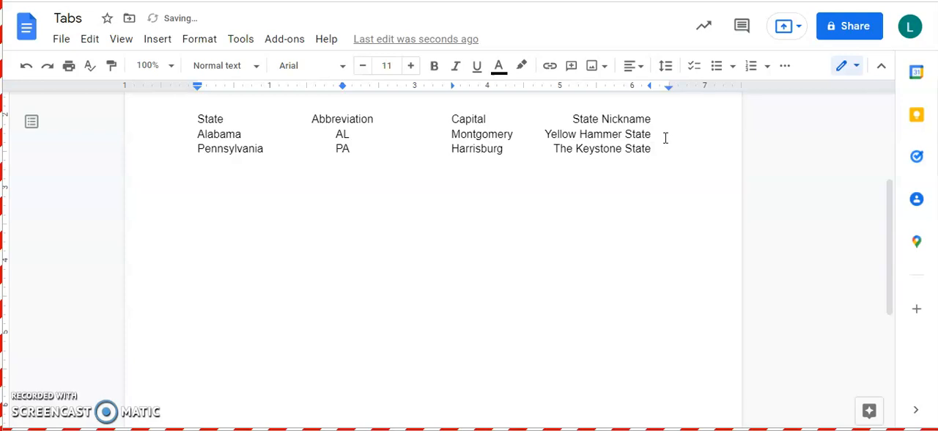
- Make the State, Abbreviation, Capital and State Nickname heading line bold
{"action": "left_click_drag", "start_coordinate": [651, 118], "coordinate": [210, 118]}
{"action": "key", "text": "ctrl+b"}
{"action": "left_click", "coordinate": [241, 149]}
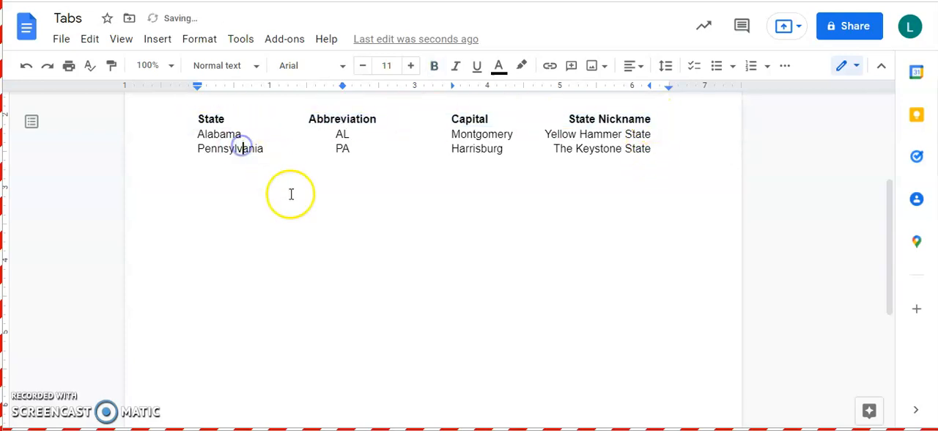
- Underline the whole State, Abbreviation, Capital and State Nickname heading line continuously, including the tab gaps
{"action": "left_click_drag", "start_coordinate": [184, 117], "coordinate": [665, 116]}
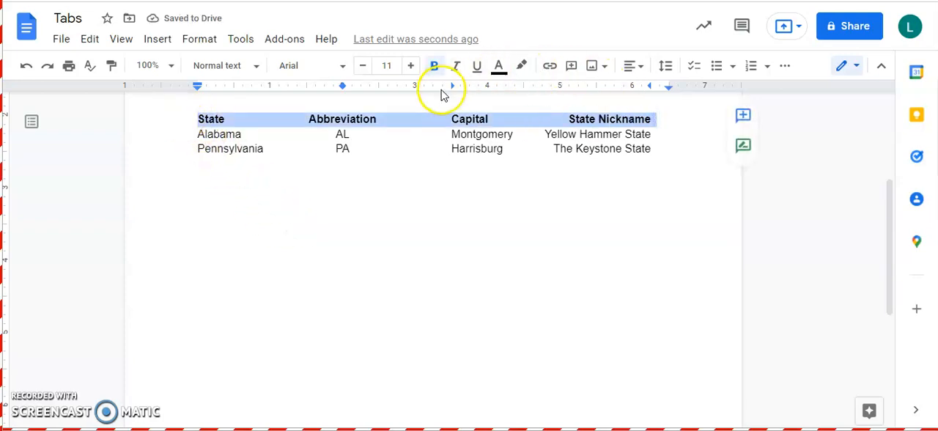
{"action": "left_click", "coordinate": [784, 67]}
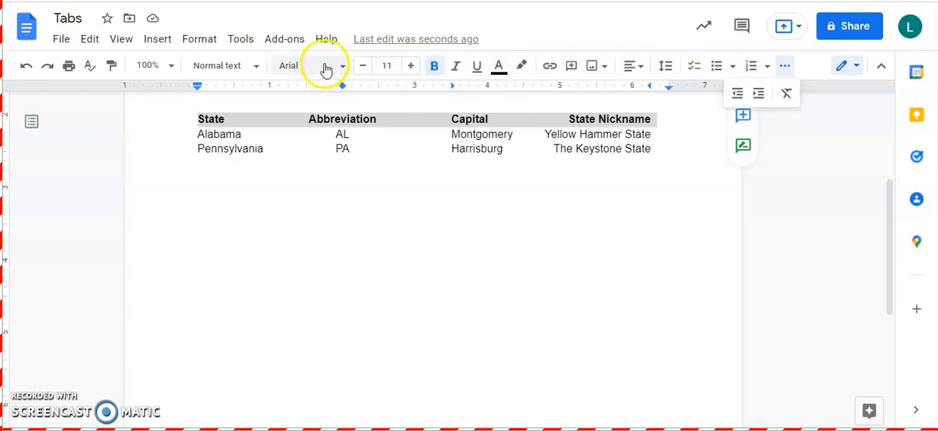
{"action": "left_click", "coordinate": [478, 68]}
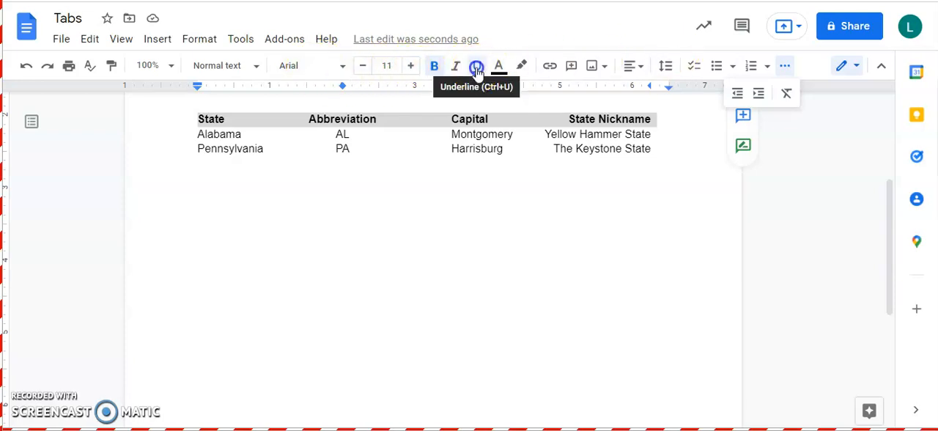
{"action": "left_click", "coordinate": [349, 273]}
{"action": "scroll", "coordinate": [282, 249], "scroll_direction": "up", "scroll_amount": 3}
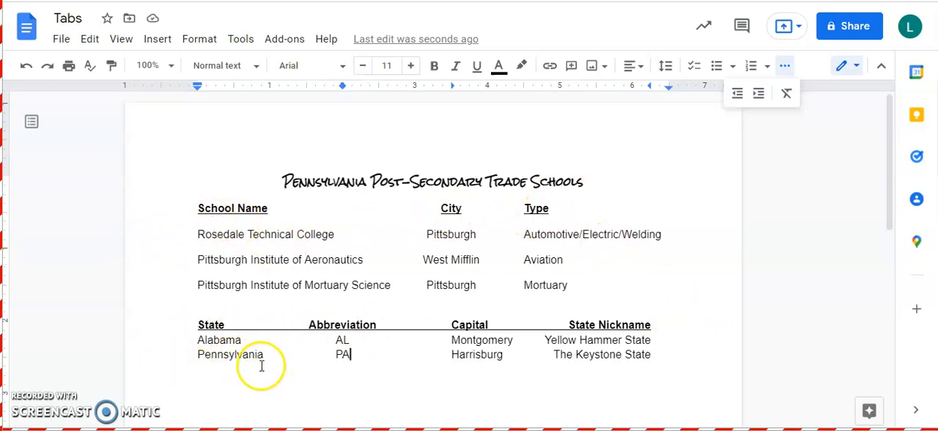
{"action": "scroll", "coordinate": [312, 395], "scroll_direction": "down", "scroll_amount": 1}
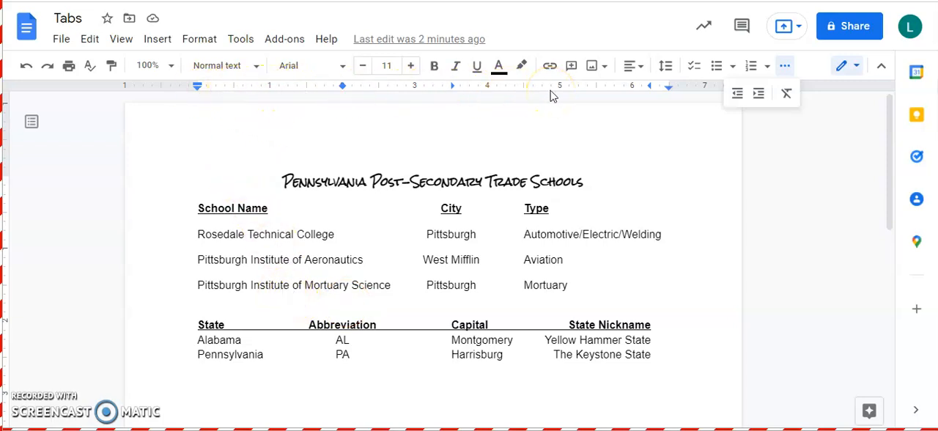
- Try moving the City column's center tab stop for the school heading line and all school rows, returning it to 3.5 inches
{"action": "left_click_drag", "start_coordinate": [198, 208], "coordinate": [599, 280]}
{"action": "mouse_move", "coordinate": [451, 86]}
{"action": "left_mouse_down"}
{"action": "mouse_move", "coordinate": [423, 88]}
{"action": "mouse_move", "coordinate": [451, 87]}
{"action": "left_mouse_up"}
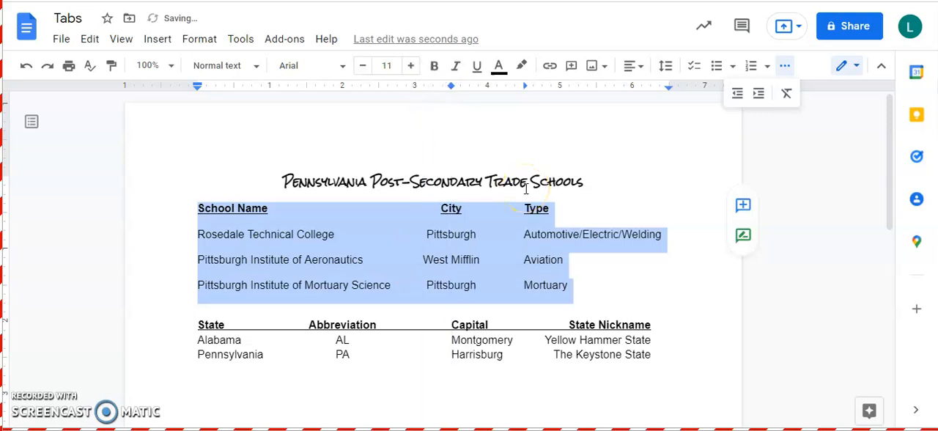
{"action": "left_click", "coordinate": [448, 383]}
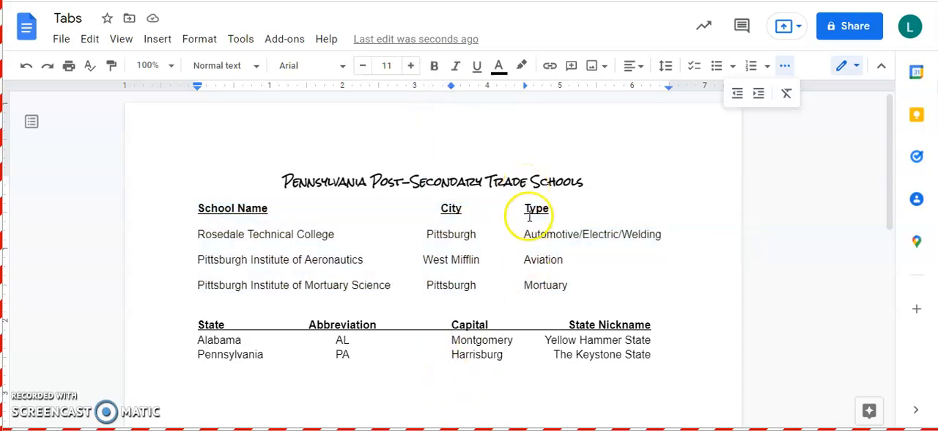
- Remove the left tab stop at about 4.5 inches from the Pittsburgh Institute of Mortuary Science row
{"action": "left_click", "coordinate": [579, 284]}
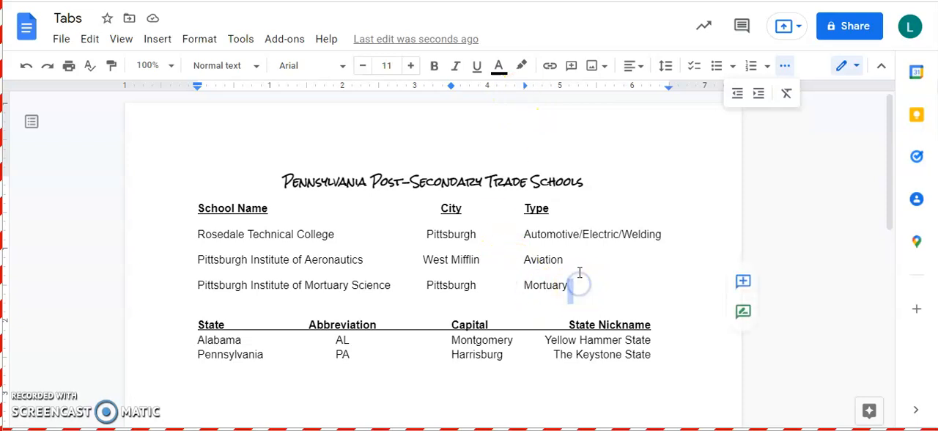
{"action": "left_click", "coordinate": [563, 284]}
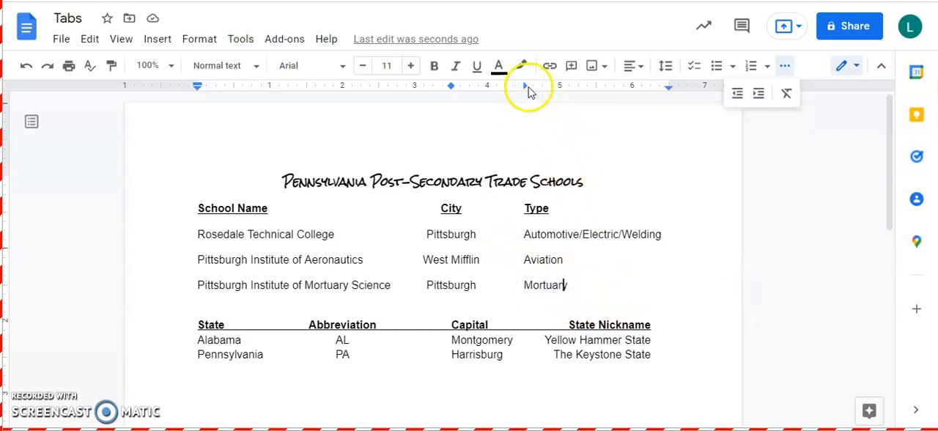
{"action": "left_click_drag", "start_coordinate": [525, 86], "coordinate": [522, 119]}
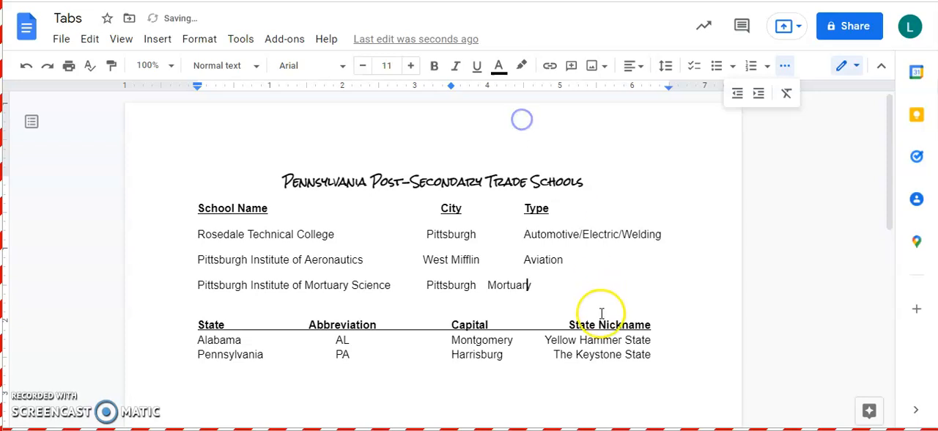
- Undo the last tab stop removal and replace the Type column's left tab in all school lines with a right tab at about 6 inches
{"action": "key", "text": "ctrl+z"}
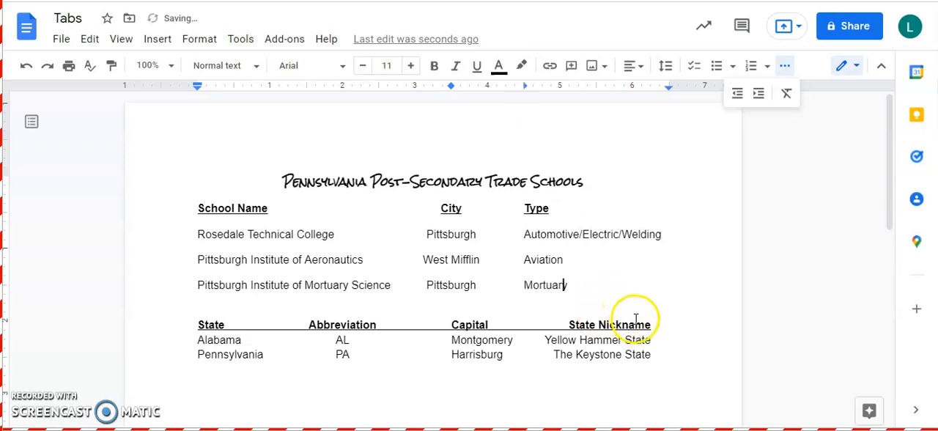
{"action": "left_click_drag", "start_coordinate": [590, 295], "coordinate": [198, 212]}
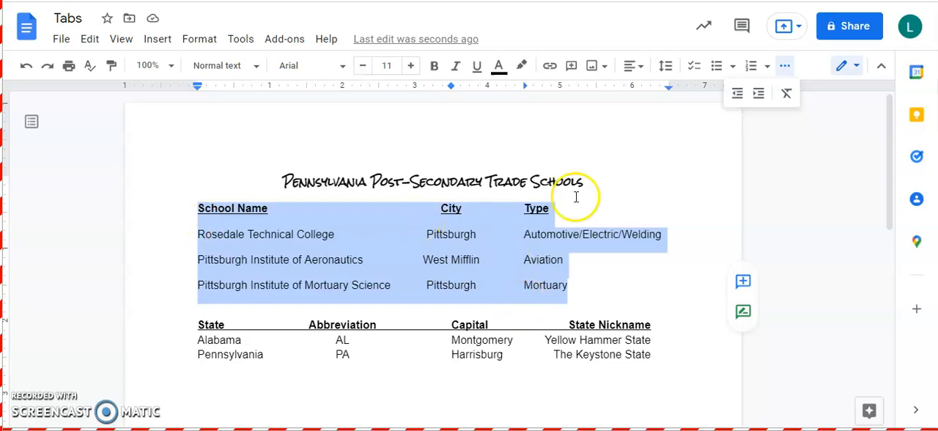
{"action": "left_click_drag", "start_coordinate": [524, 87], "coordinate": [525, 172]}
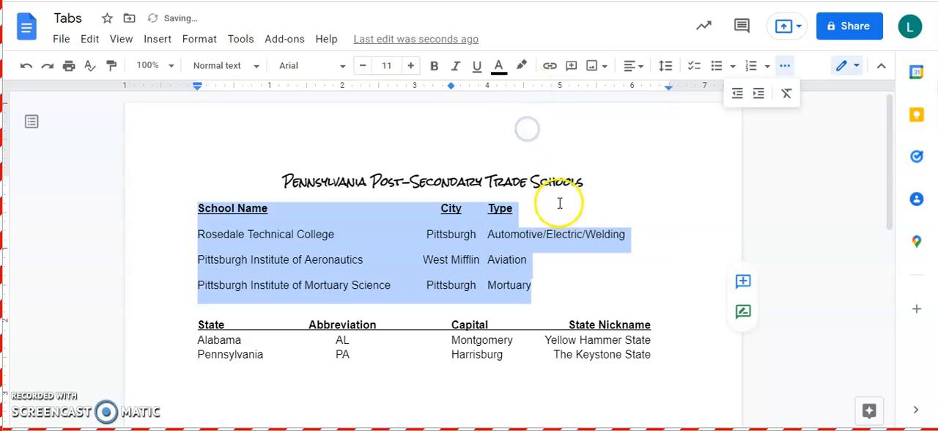
{"action": "left_click", "coordinate": [596, 87]}
{"action": "left_click", "coordinate": [632, 163]}
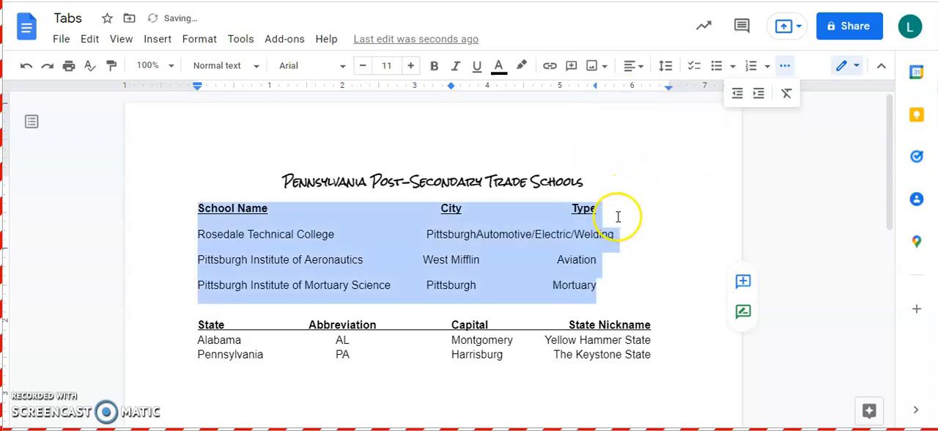
{"action": "left_click_drag", "start_coordinate": [595, 87], "coordinate": [635, 86]}
{"action": "left_click", "coordinate": [648, 292]}
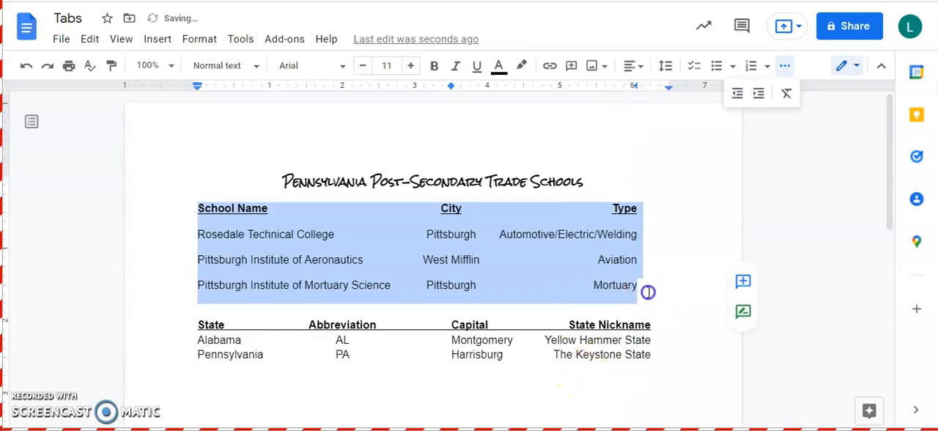
- Try removing the right tab stop at about 6 inches from the Pittsburgh Institute of Mortuary Science row
{"action": "left_click_drag", "start_coordinate": [634, 87], "coordinate": [637, 166]}
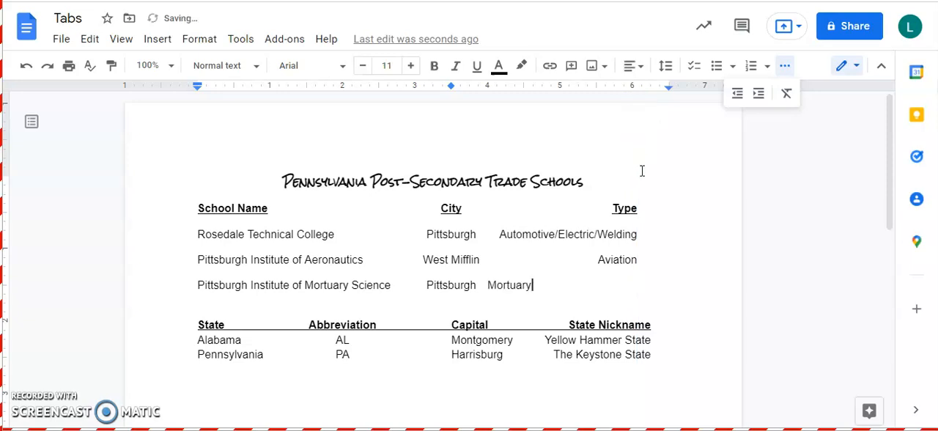
{"action": "left_click", "coordinate": [158, 116]}
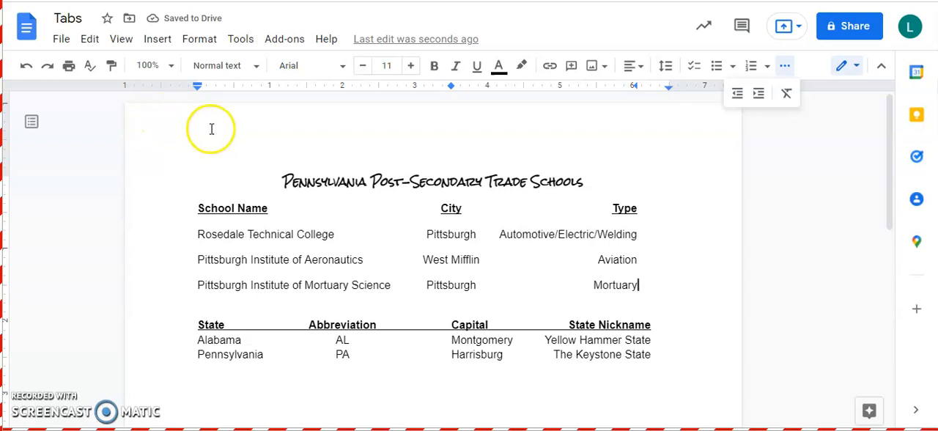
- Switch to the "Tabs - organizing information" document and examine its two-column list and the tab-aligned Name, Net Worth, Company/Product and Fun Fact list
{"action": "left_click_drag", "start_coordinate": [912, 57], "coordinate": [103, 0]}
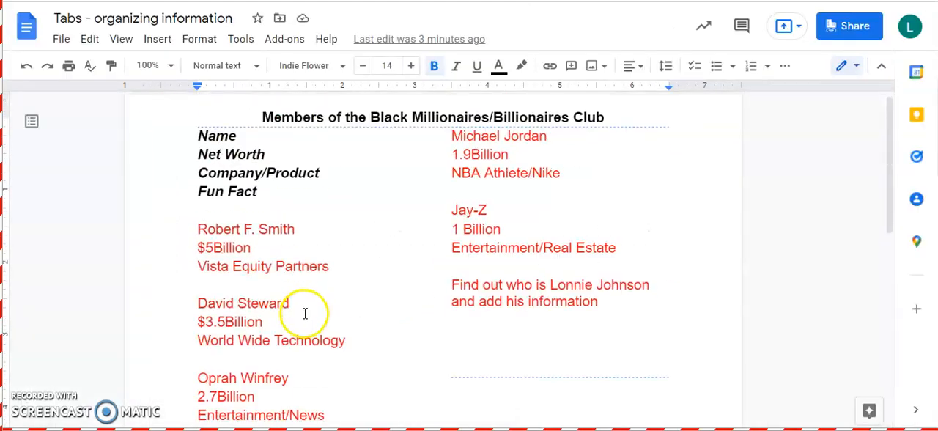
{"action": "left_click", "coordinate": [362, 287]}
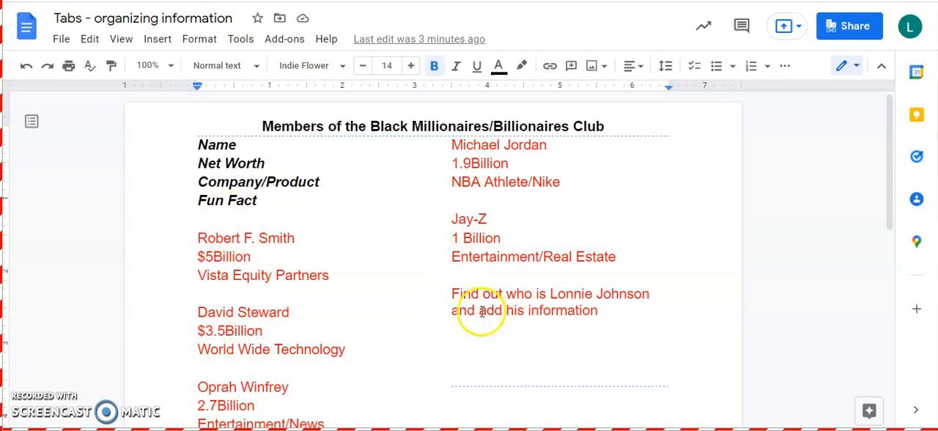
{"action": "left_click", "coordinate": [450, 293]}
{"action": "left_click_drag", "start_coordinate": [450, 293], "coordinate": [636, 310]}
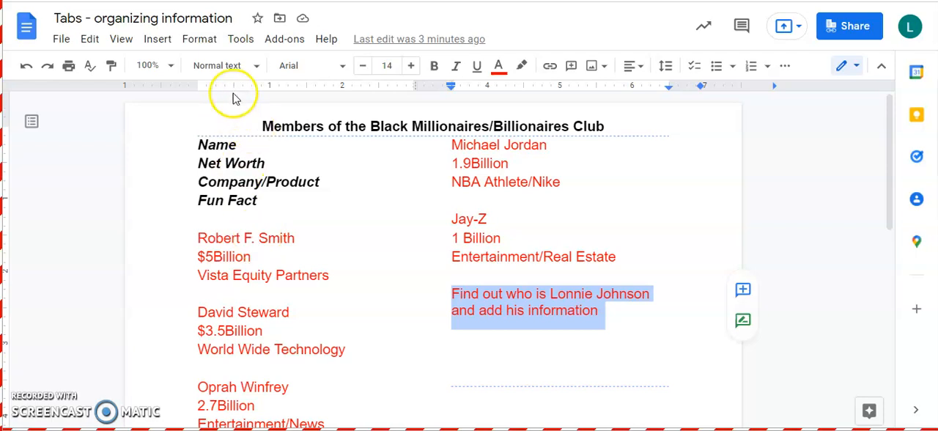
{"action": "left_click", "coordinate": [797, 343]}
{"action": "scroll", "coordinate": [777, 323], "scroll_direction": "down", "scroll_amount": 3}
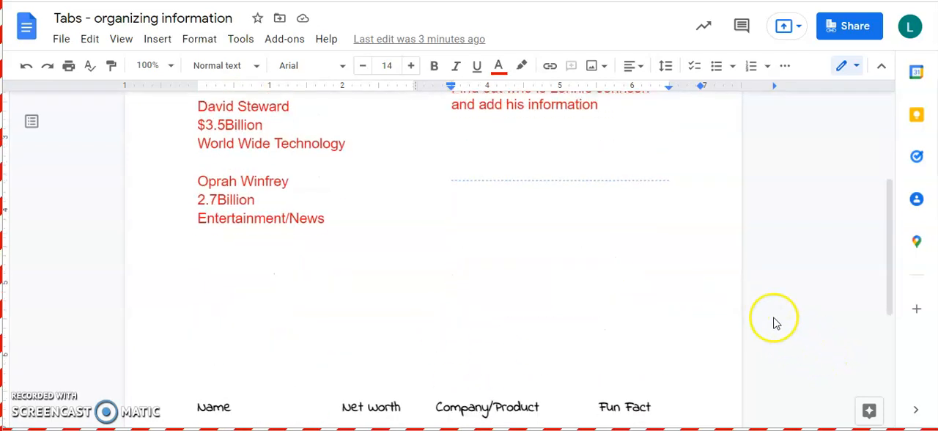
{"action": "scroll", "coordinate": [776, 323], "scroll_direction": "down", "scroll_amount": 2}
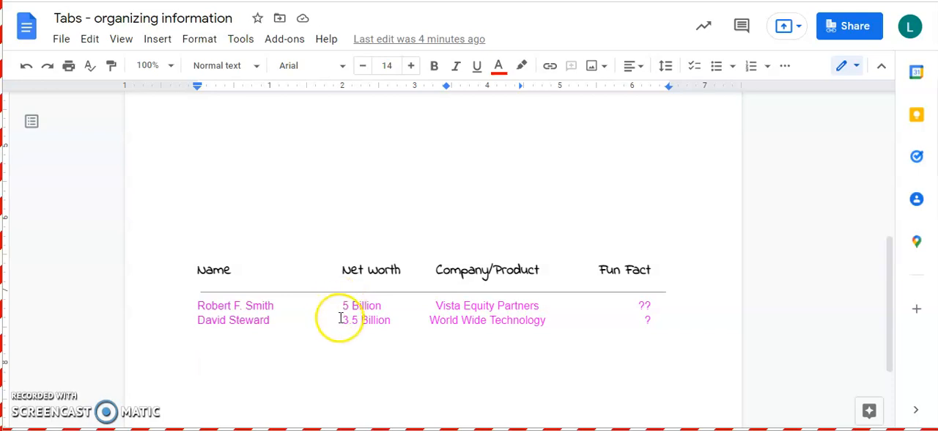
{"action": "left_click", "coordinate": [480, 314]}
{"action": "scroll", "coordinate": [480, 314], "scroll_direction": "down", "scroll_amount": 3}
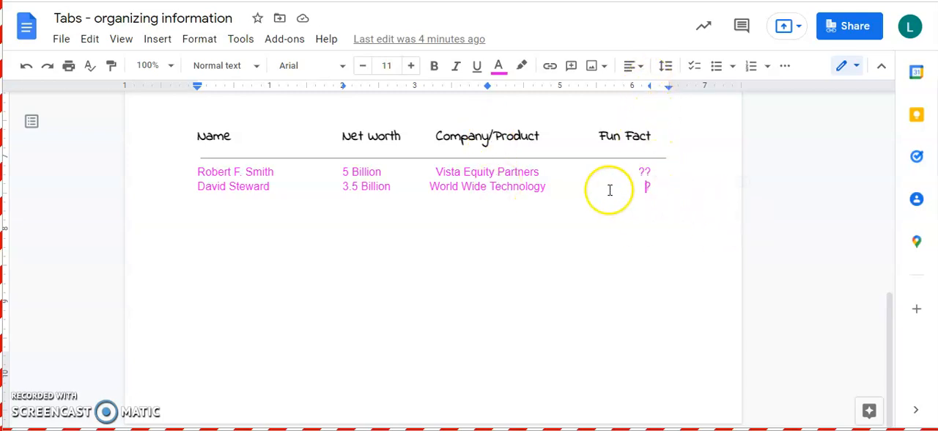
{"action": "scroll", "coordinate": [564, 220], "scroll_direction": "up", "scroll_amount": 2}
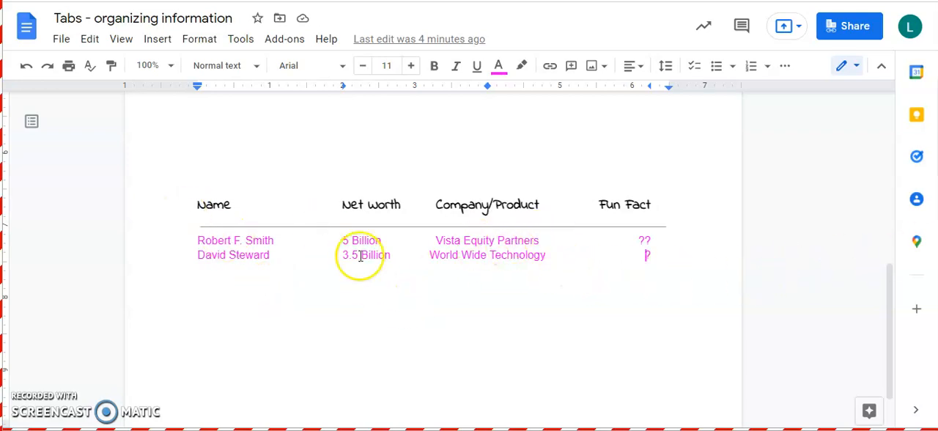
- Delete the horizontal line and the blank line below the Name, Net Worth, Company/Product and Fun Fact headings
{"action": "left_click", "coordinate": [184, 225]}
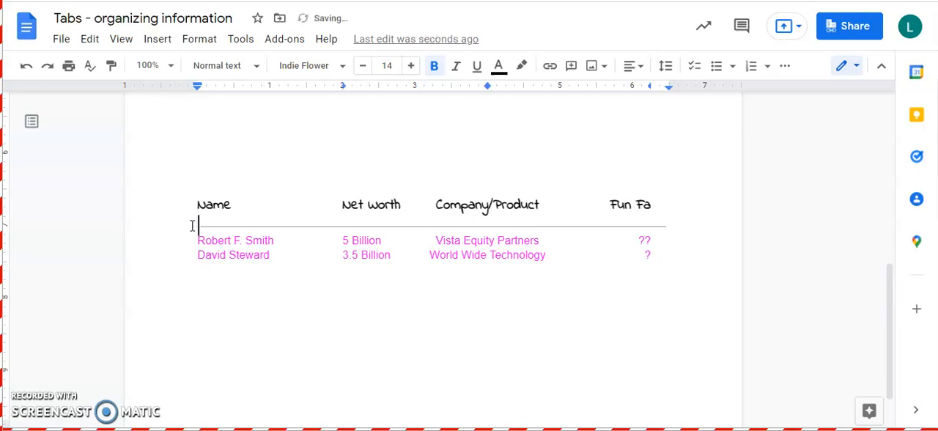
{"action": "key", "text": "ctrl+z"}
{"action": "key", "text": "ctrl+z"}
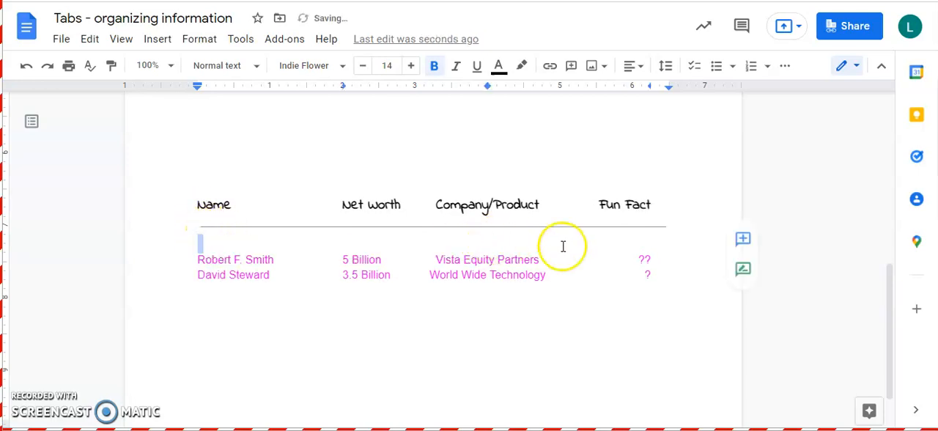
{"action": "left_click", "coordinate": [675, 209]}
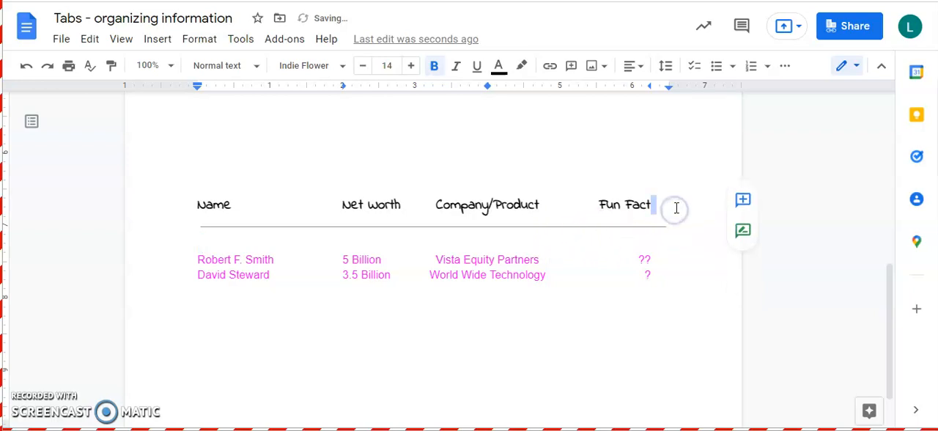
{"action": "key", "text": "Delete"}
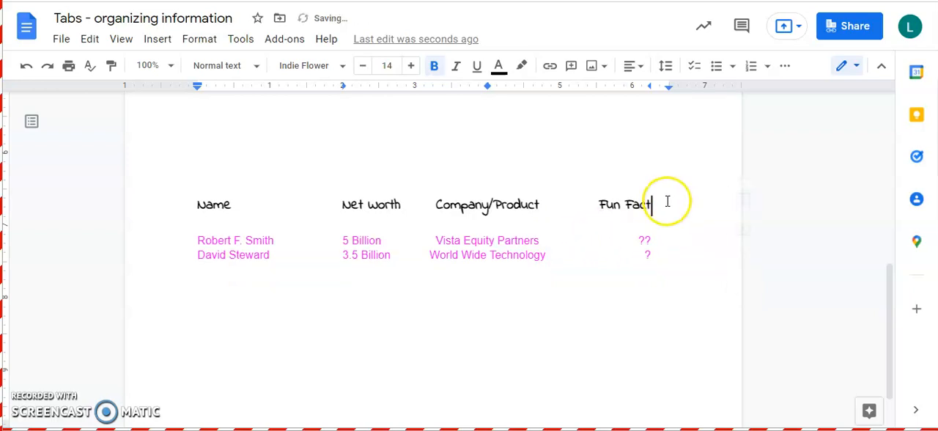
{"action": "key", "text": "Delete"}
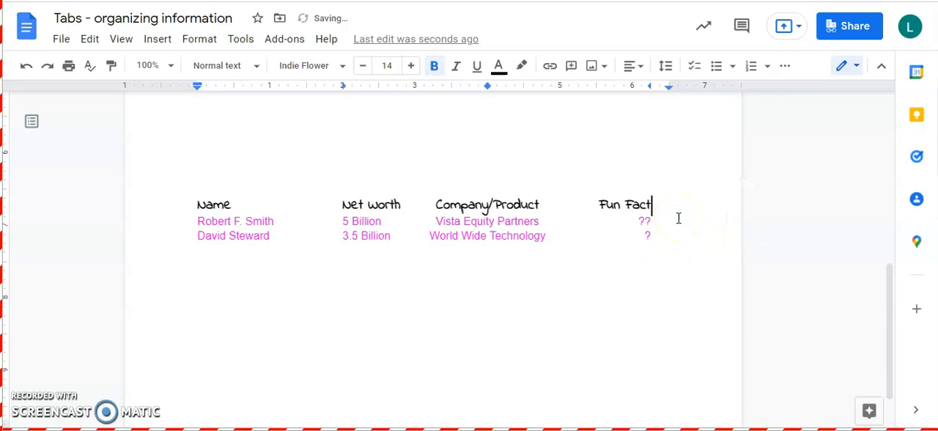
- Insert a horizontal line below the Name, Net Worth, Company/Product and Fun Fact headings and remove the blank line beneath it
{"action": "left_click", "coordinate": [158, 40]}
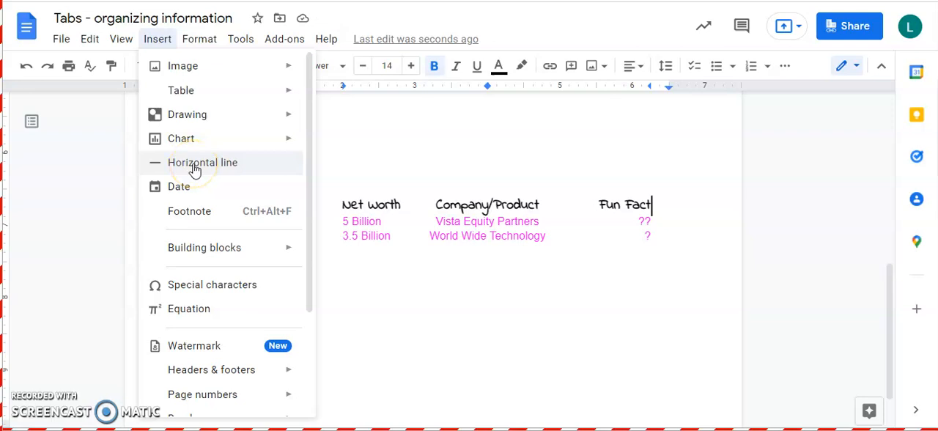
{"action": "left_click", "coordinate": [194, 167]}
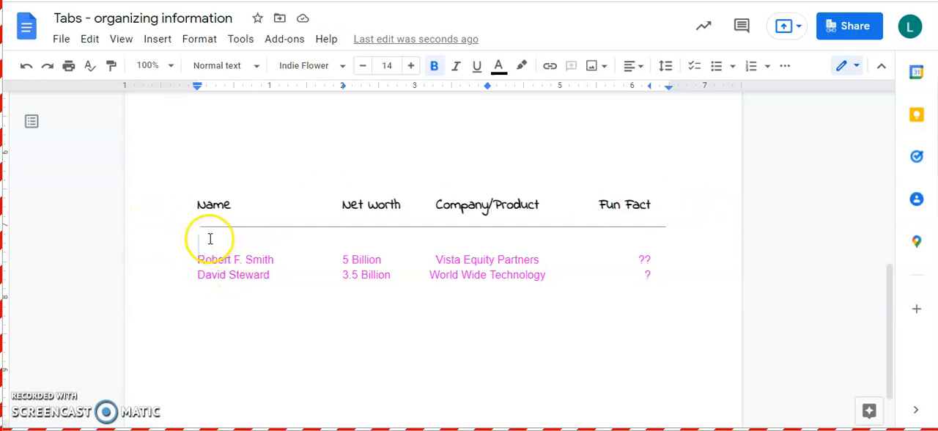
{"action": "key", "text": "BackSpace"}
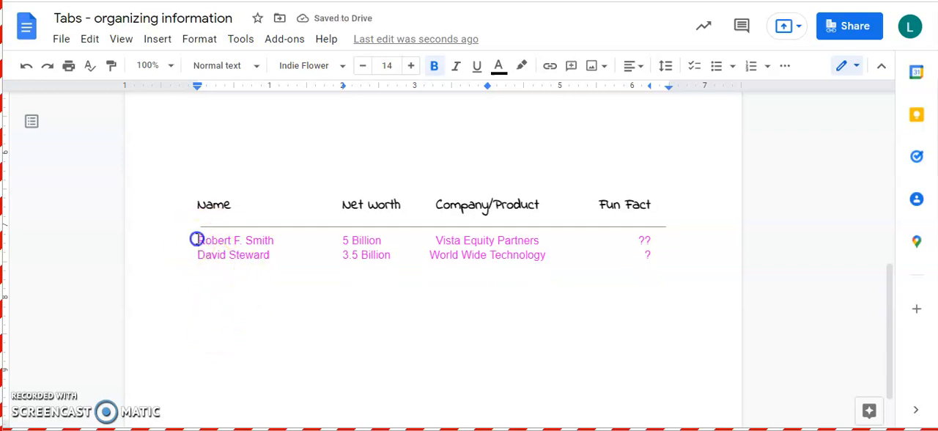
- Set the line spacing of the two pink data rows below the horizontal line to 1.5
{"action": "left_click_drag", "start_coordinate": [197, 239], "coordinate": [647, 267]}
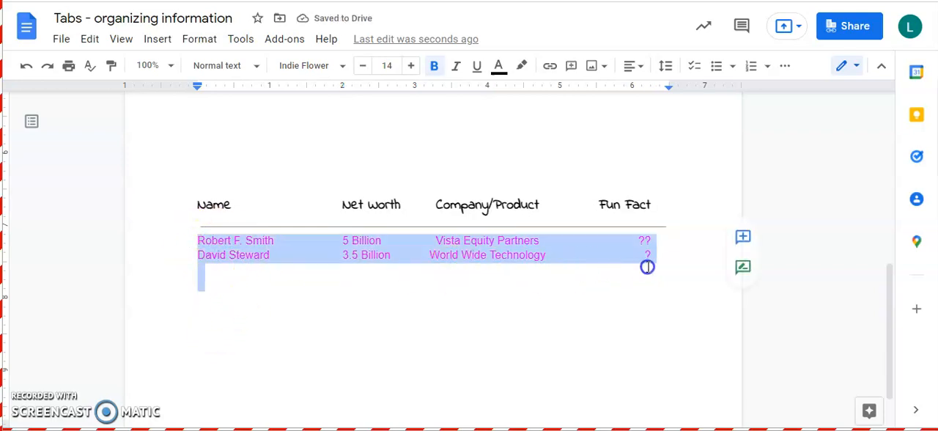
{"action": "left_click", "coordinate": [665, 66]}
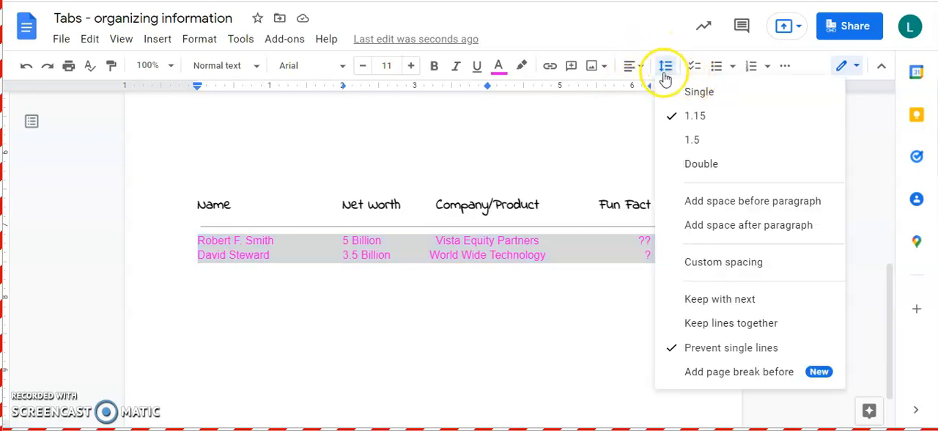
{"action": "left_click", "coordinate": [700, 140]}
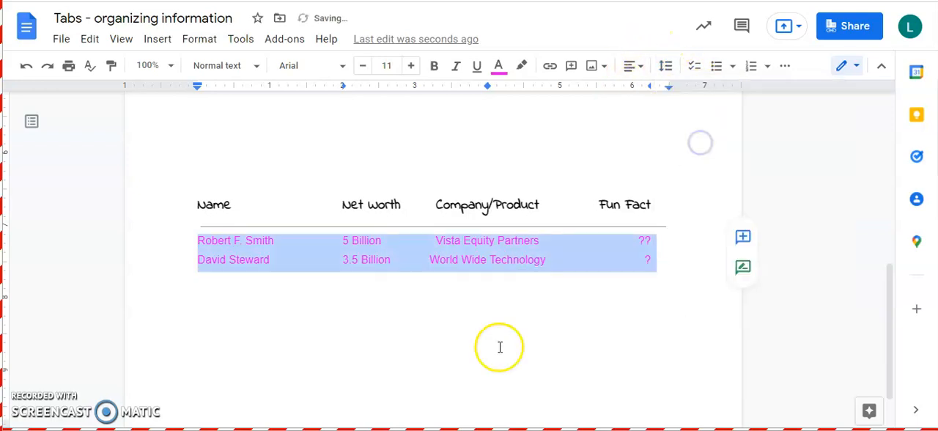
{"action": "left_click", "coordinate": [667, 260]}
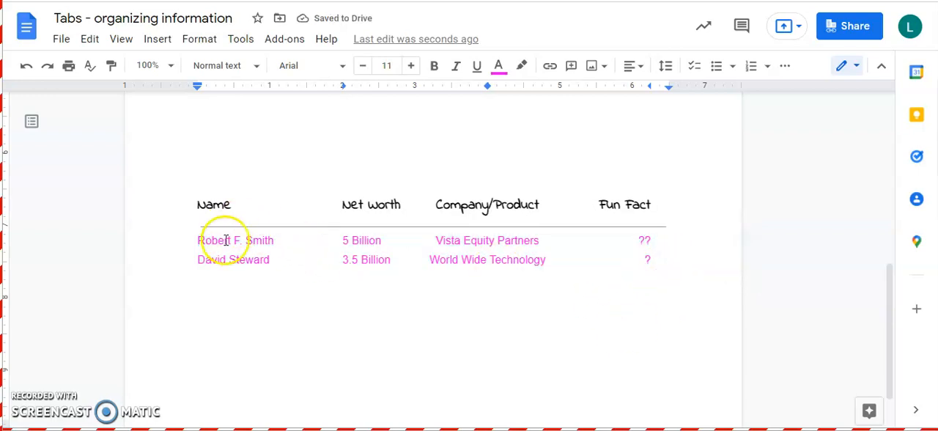
- Compare the red two-column list at the document's start with the tab-aligned list further down
{"action": "scroll", "coordinate": [249, 315], "scroll_direction": "up", "scroll_amount": 5}
{"action": "scroll", "coordinate": [285, 323], "scroll_direction": "down", "scroll_amount": 1}
{"action": "scroll", "coordinate": [290, 313], "scroll_direction": "up", "scroll_amount": 1}
{"action": "scroll", "coordinate": [290, 313], "scroll_direction": "up", "scroll_amount": 1}
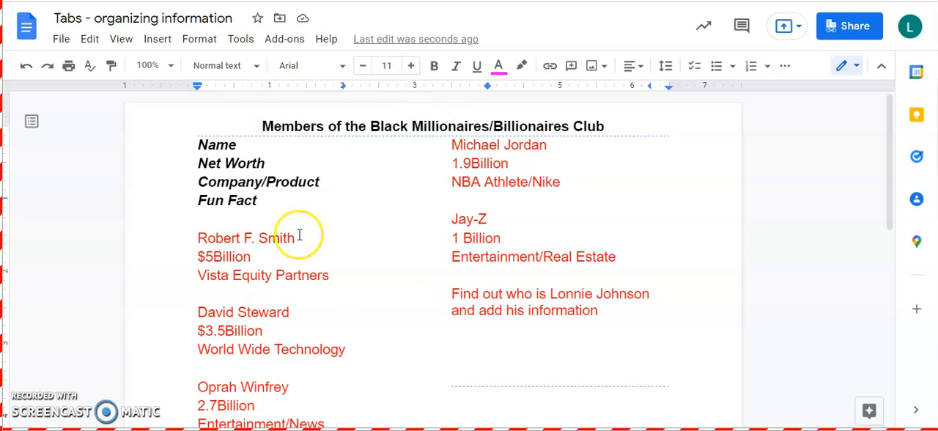
{"action": "scroll", "coordinate": [494, 203], "scroll_direction": "down", "scroll_amount": 6}
{"action": "scroll", "coordinate": [523, 270], "scroll_direction": "down", "scroll_amount": 1}
{"action": "double_click", "coordinate": [684, 376]}
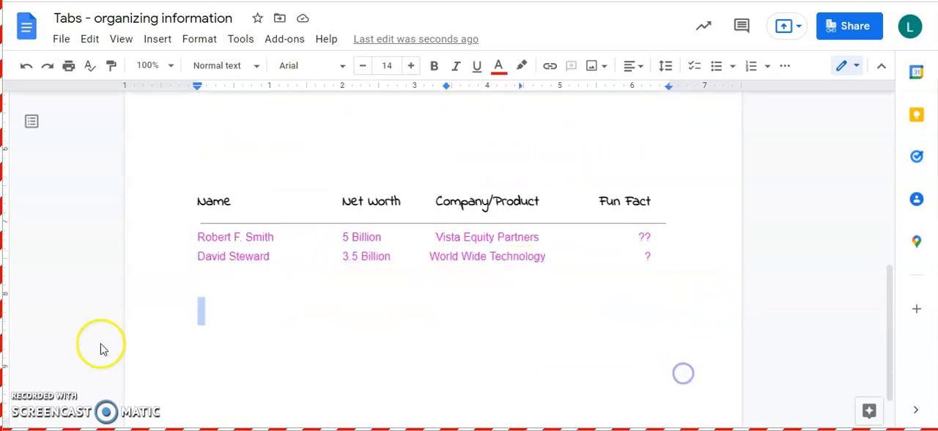
{"action": "left_click", "coordinate": [151, 156]}
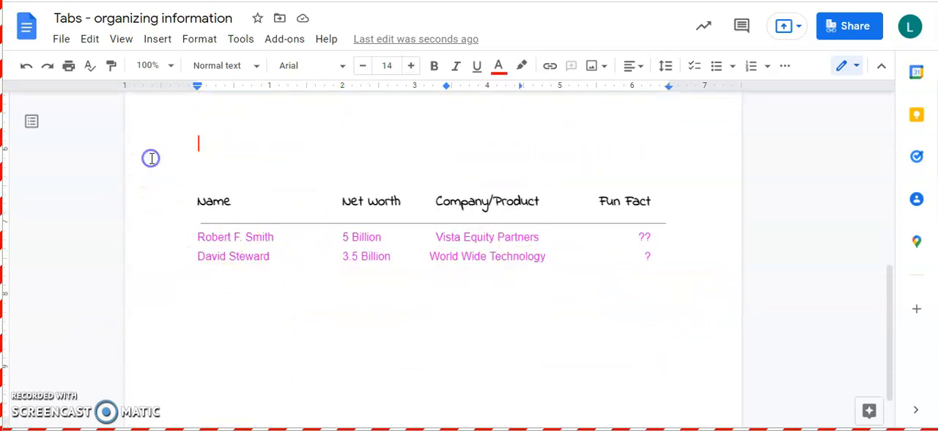
{"action": "left_click", "coordinate": [335, 156]}
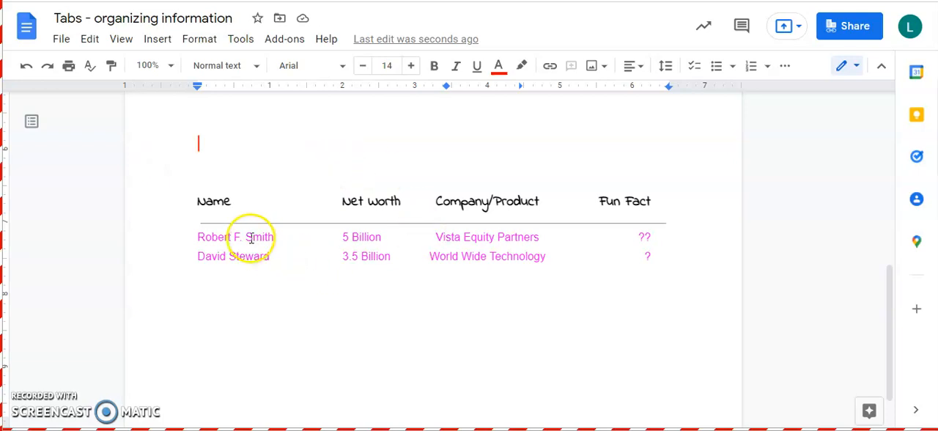
- Switch back to the "Tabs" document and add three new lines below the Pennsylvania row of the state list
{"action": "scroll", "coordinate": [436, 231], "scroll_direction": "up", "scroll_amount": 10}
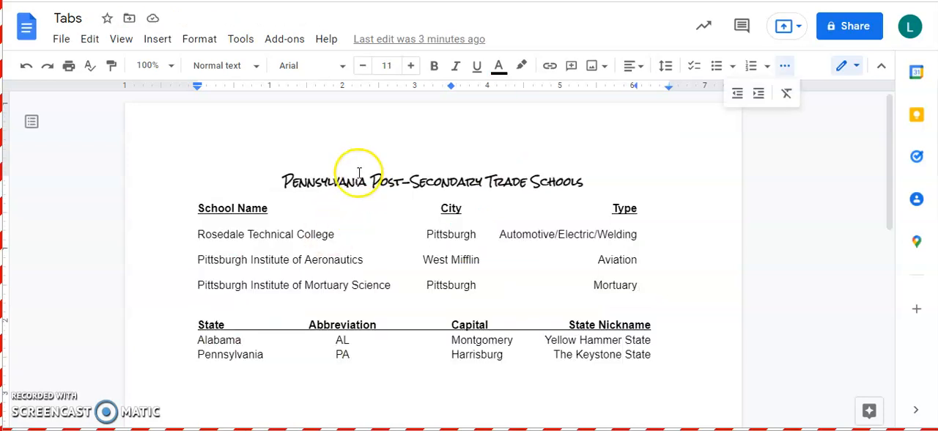
{"action": "scroll", "coordinate": [434, 230], "scroll_direction": "down", "scroll_amount": 3}
{"action": "left_click", "coordinate": [677, 147]}
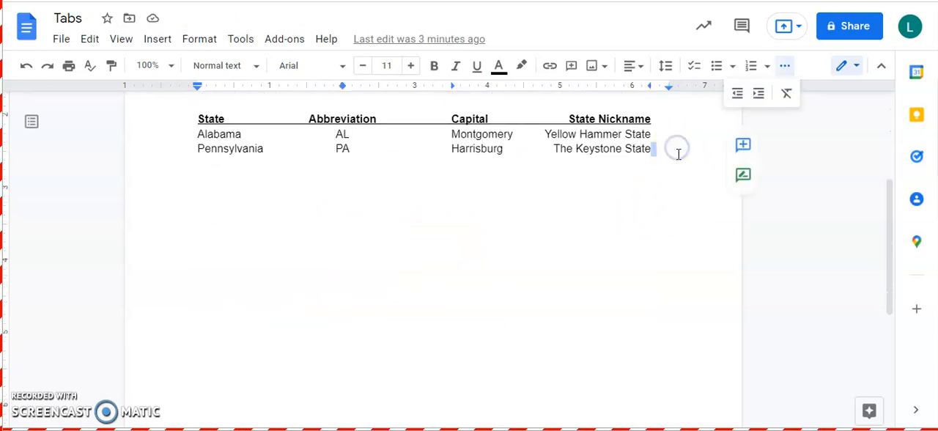
{"action": "key", "text": "Return"}
{"action": "key", "text": "Return"}
{"action": "key", "text": "Return"}
{"action": "key", "text": "Return"}
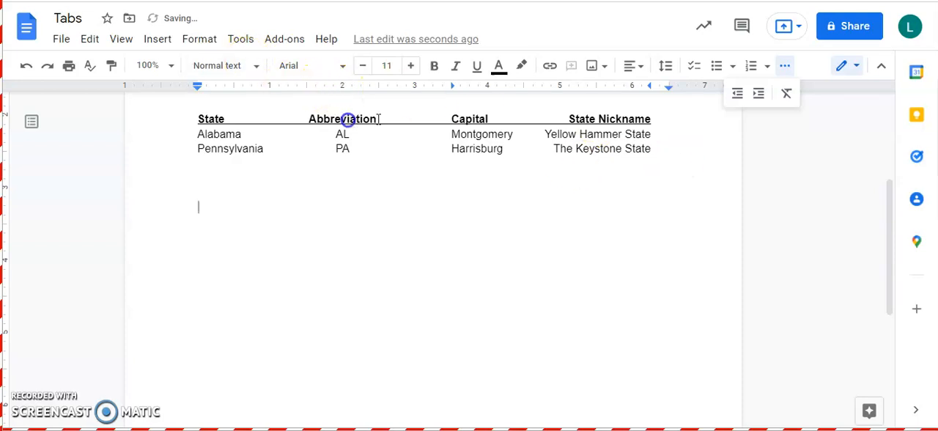